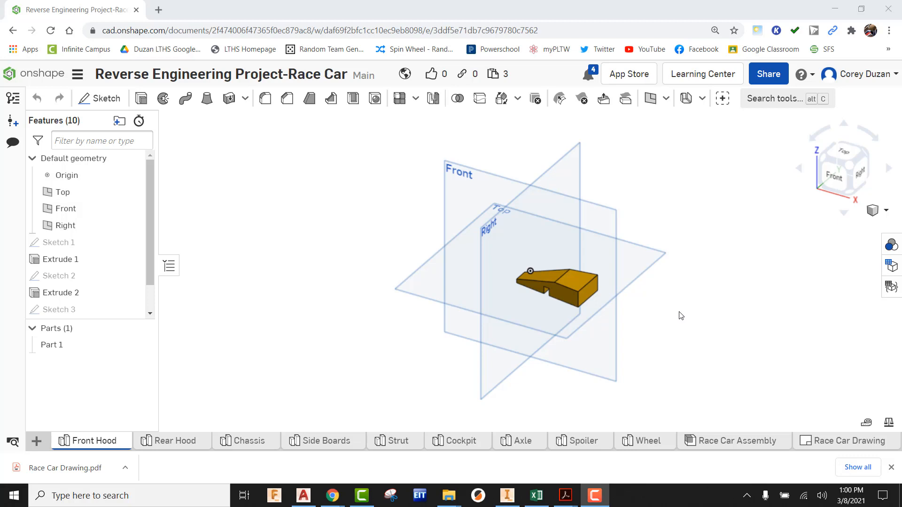
Step: Create a new Part Studio in the race car document
right_click_drag(664, 328, 775, 304)
scroll(607, 308, "up", 5)
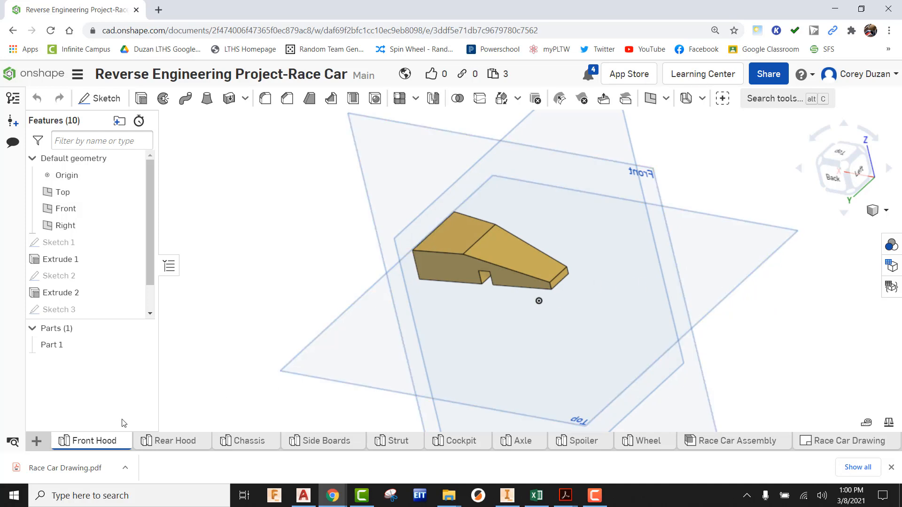
left_click(37, 441)
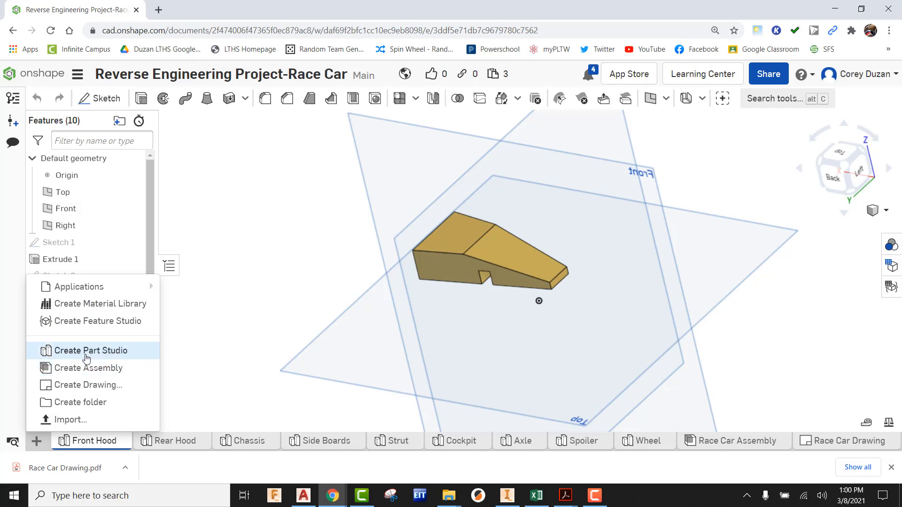
left_click(86, 358)
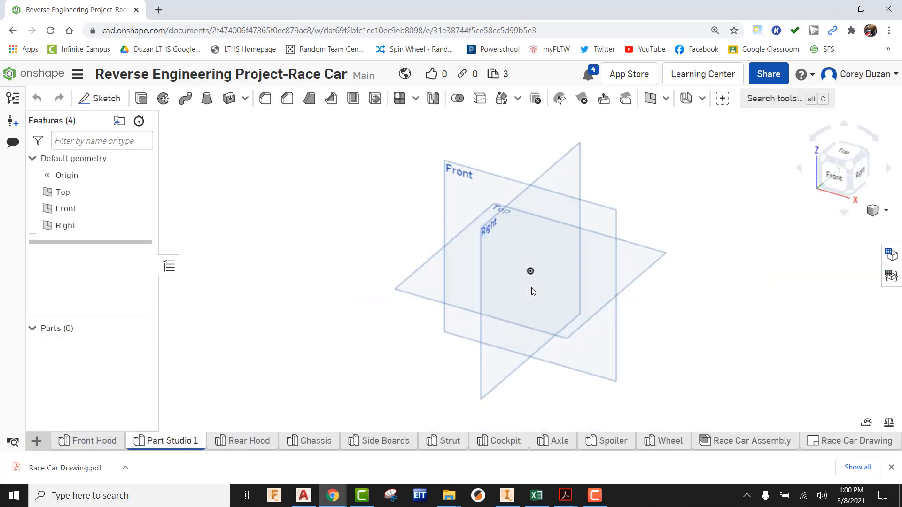
Step: Start a sketch on the Front plane, viewed from the front
left_click(836, 180)
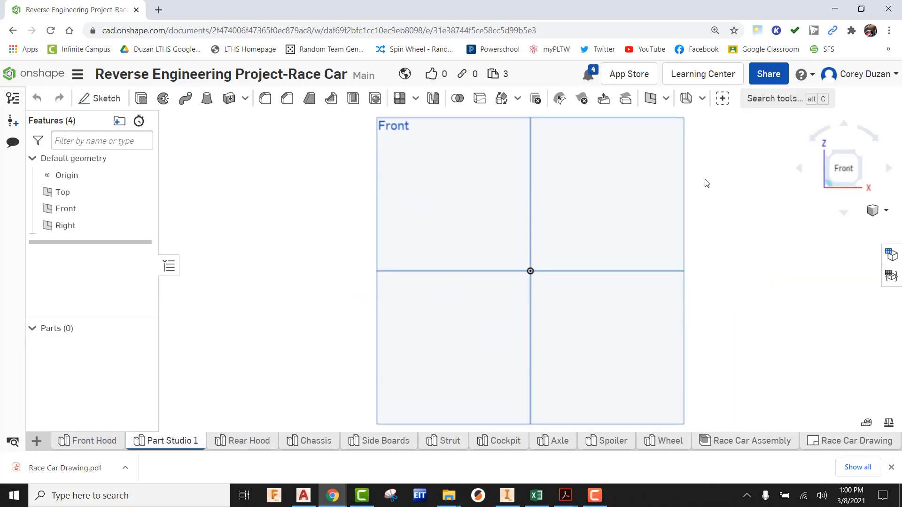
left_click(97, 97)
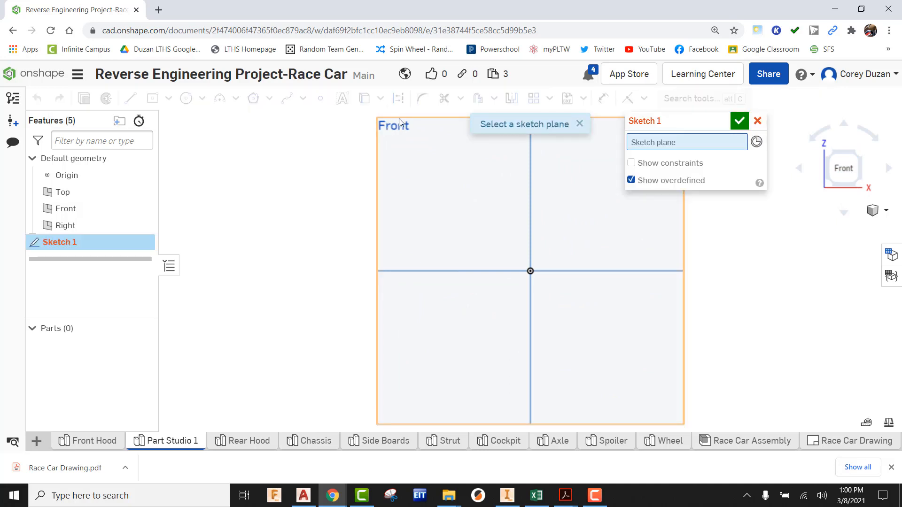
left_click(399, 121)
Step: Draw a 2.35 in horizontal line from the origin along the X axis and a 0.13 in vertical line up from its far end
key("l")
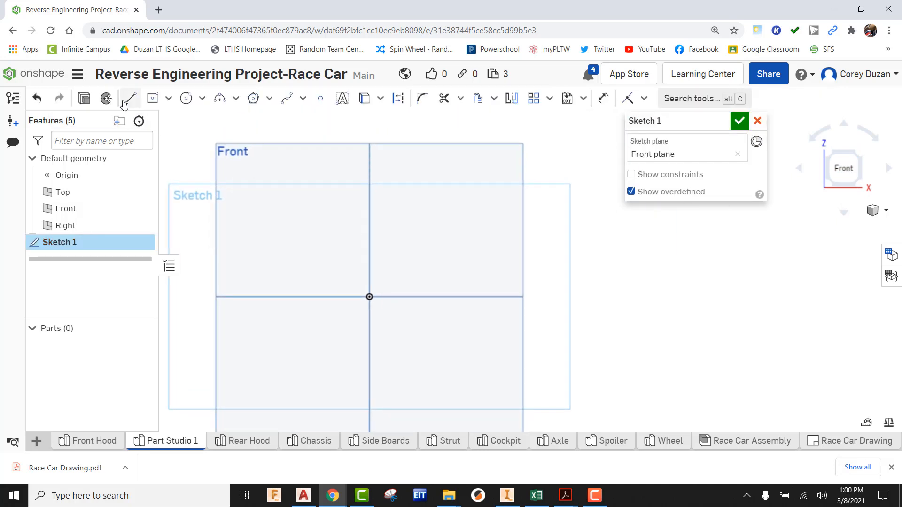
left_click(370, 296)
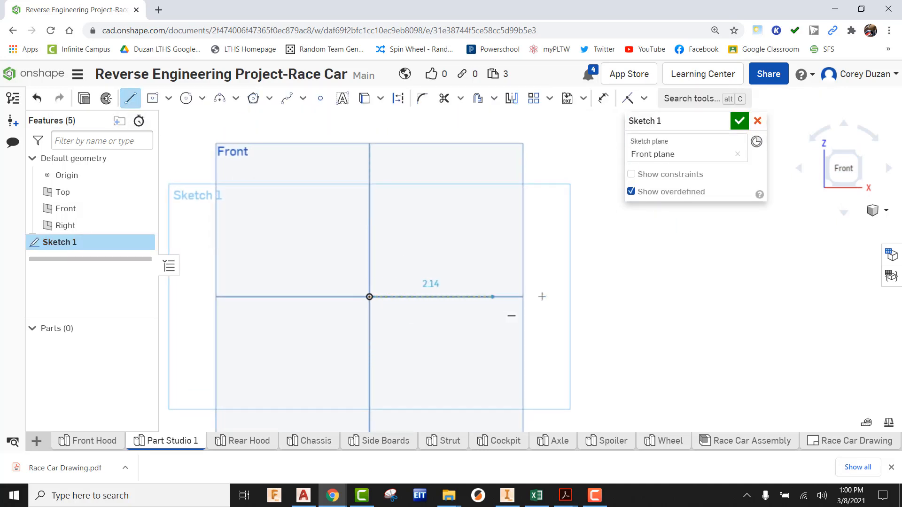
left_click(584, 297)
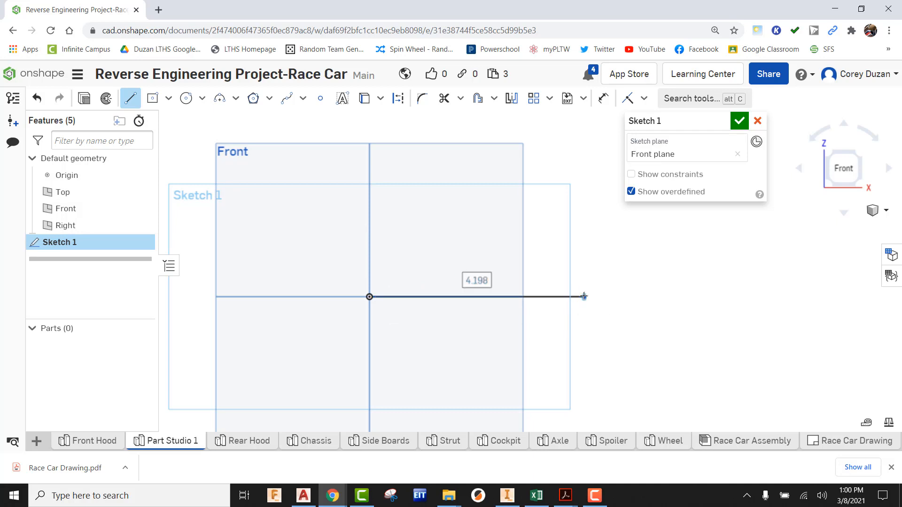
type("2.35")
key("Return")
left_click(491, 248)
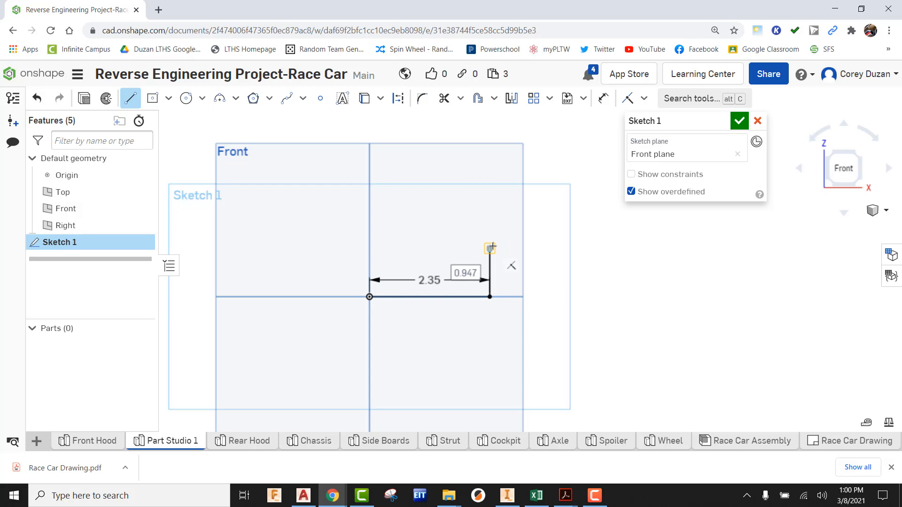
type(".13")
key("Return")
key("Escape")
Step: Draw a 0.54 in vertical line upward from the origin
scroll(432, 271, "up", 2)
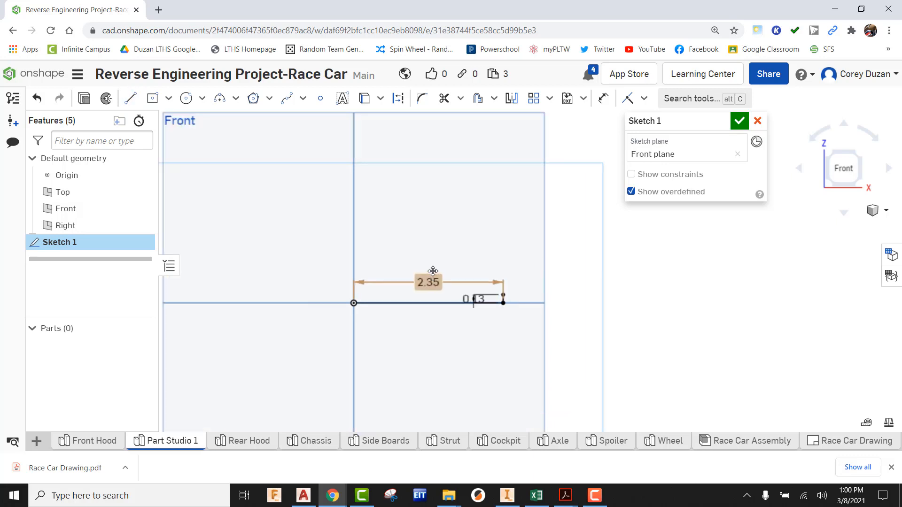
middle_click_drag(433, 271, 369, 286)
left_click(130, 98)
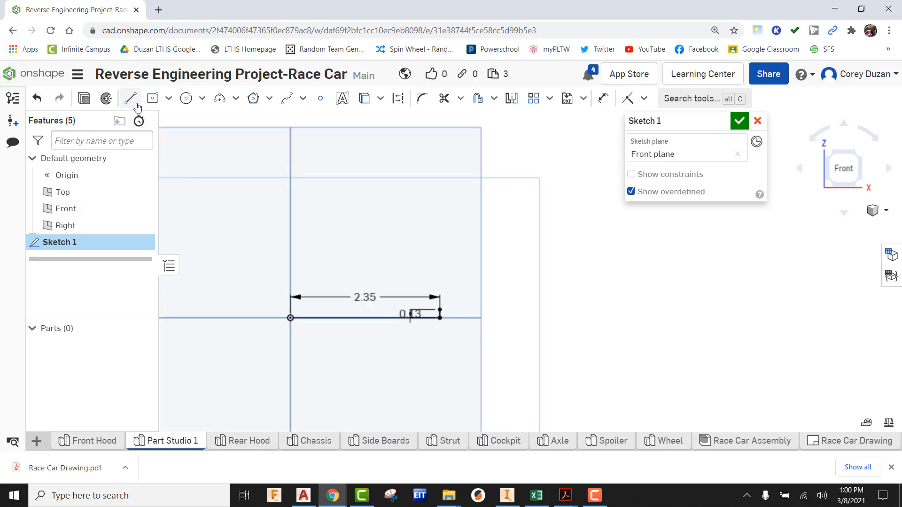
left_click(290, 319)
left_click(291, 224)
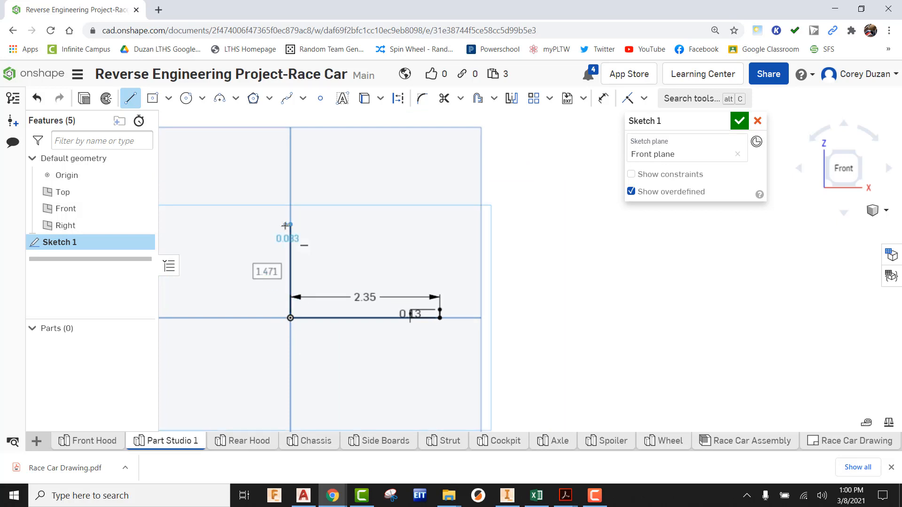
type(".54")
key("Return")
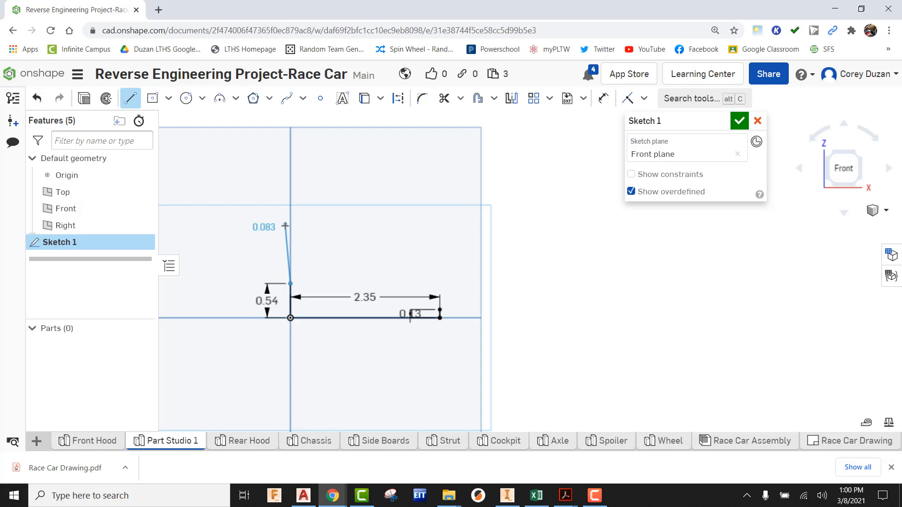
Step: Add a 0.9 in horizontal line from the 0.54 in line's upper end, close the profile with a sloped line to the short edge, and accept the sketch
scroll(378, 297, "up", 3)
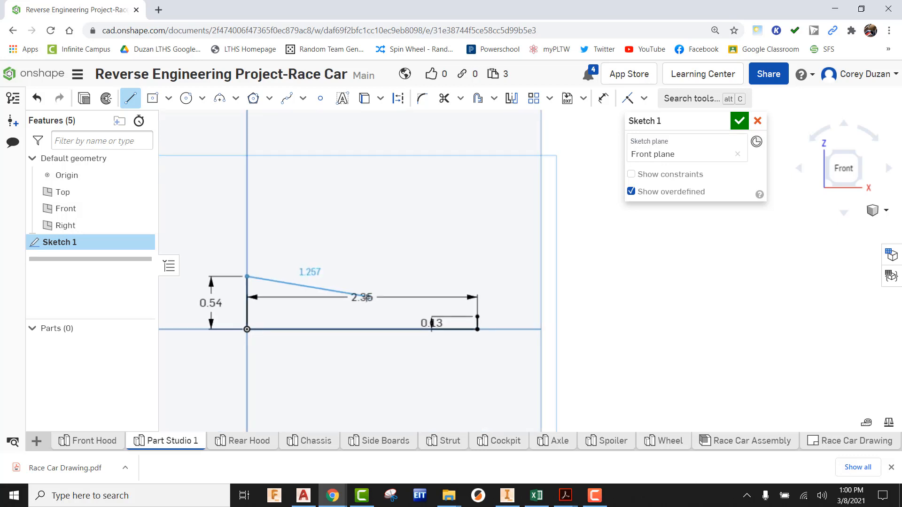
left_click(355, 270)
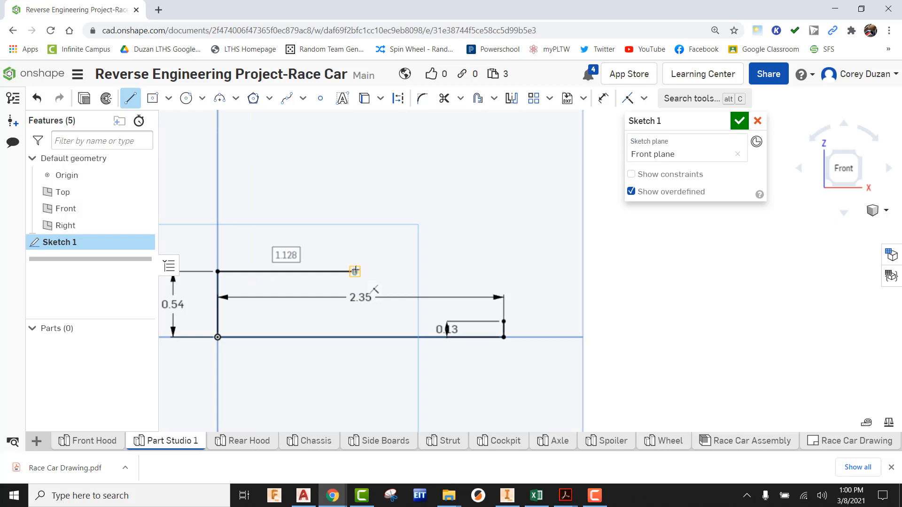
type(".9")
key("Return")
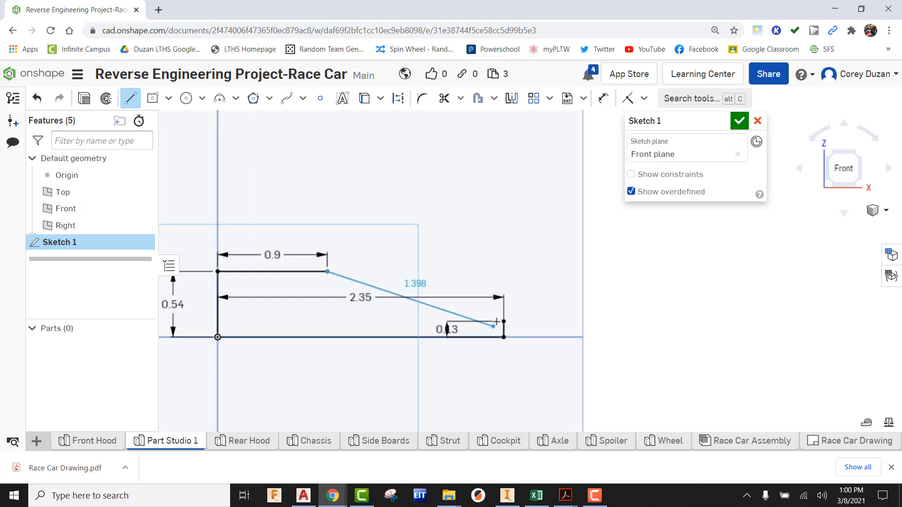
left_click(503, 321)
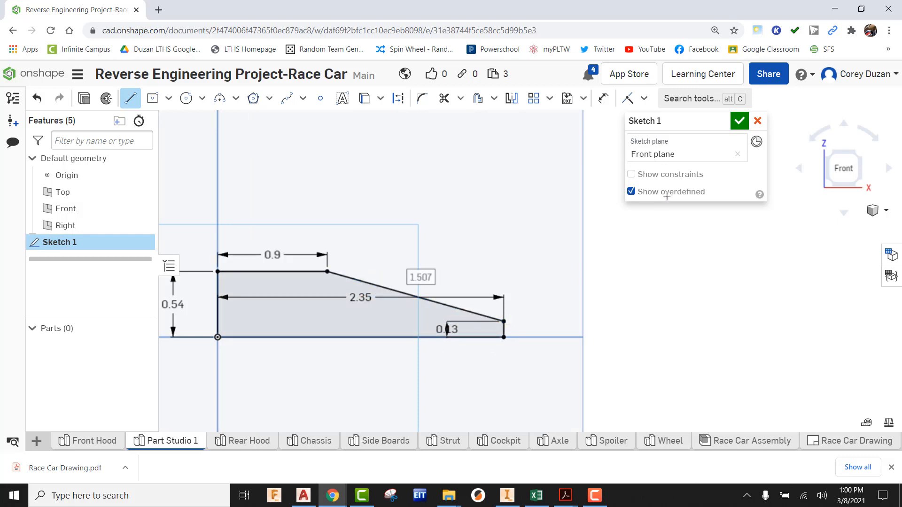
left_click(739, 121)
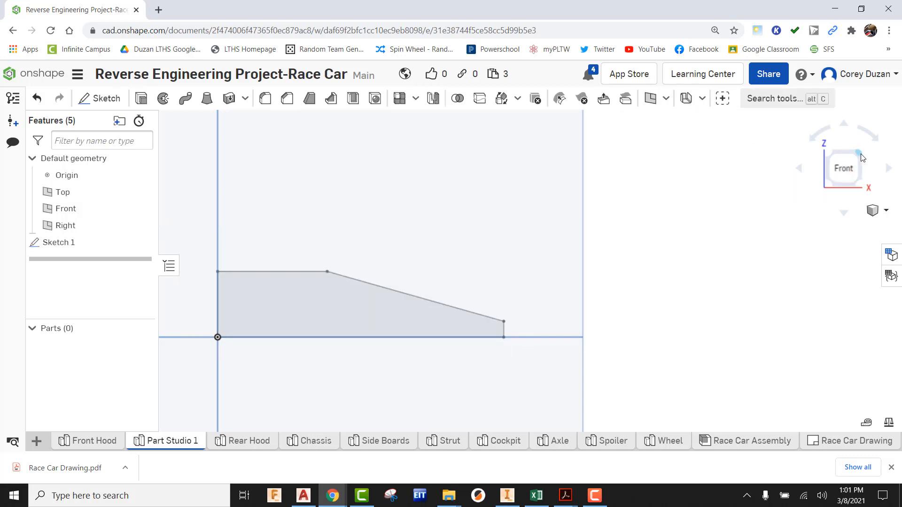
Step: Extrude the wedge profile as a new solid with a blind depth of 1.18 in
left_click(860, 154)
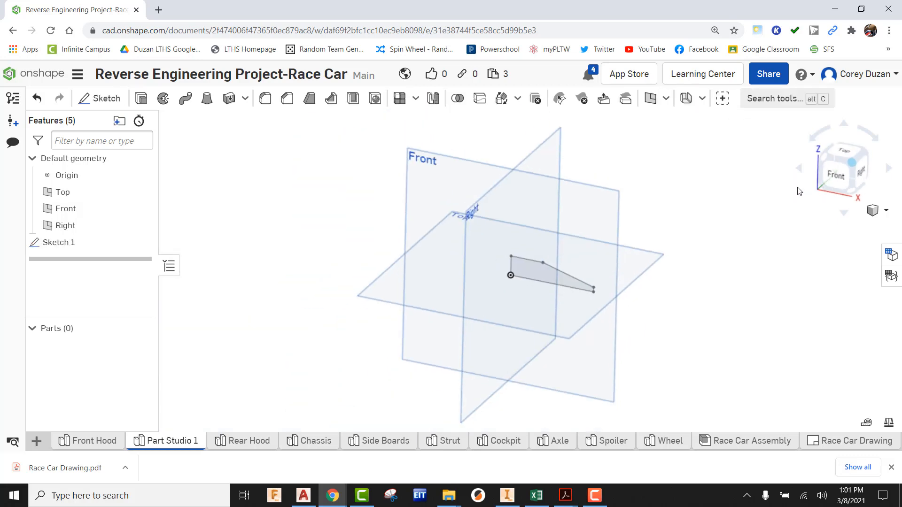
left_click(143, 100)
left_click(569, 274)
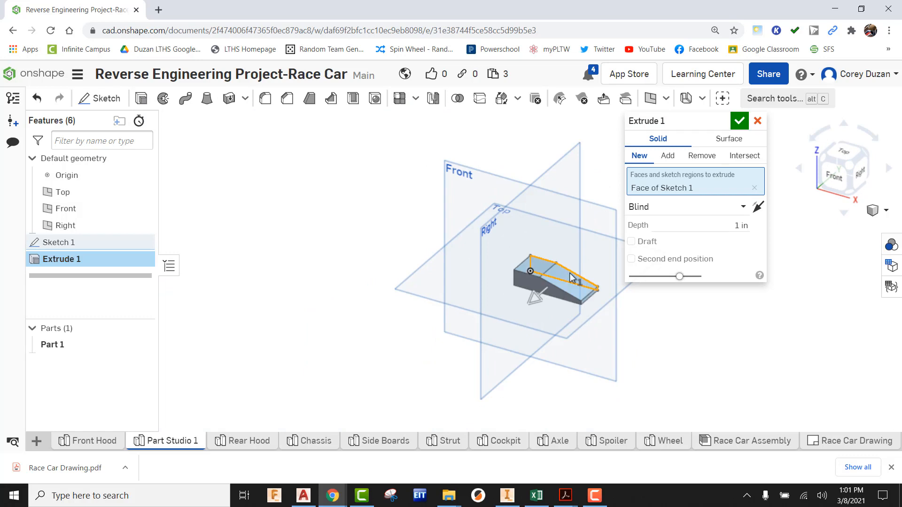
left_click(740, 226)
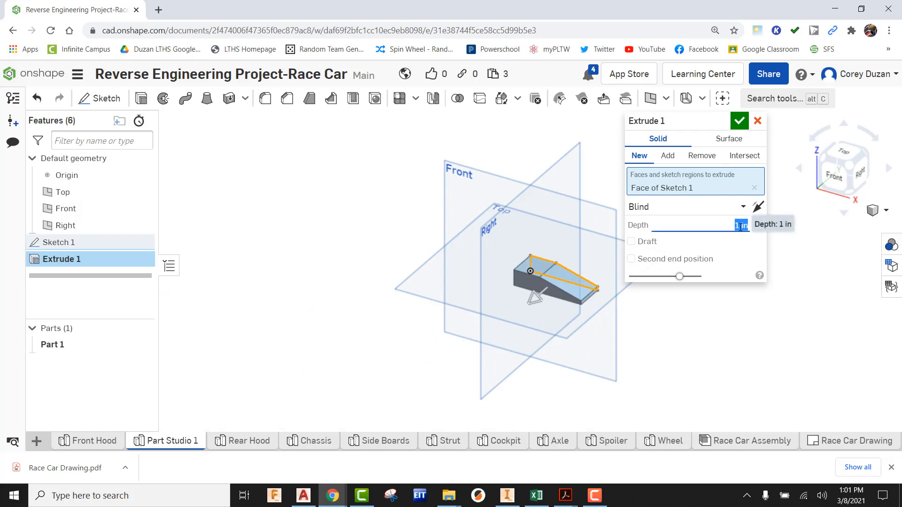
type("1.18")
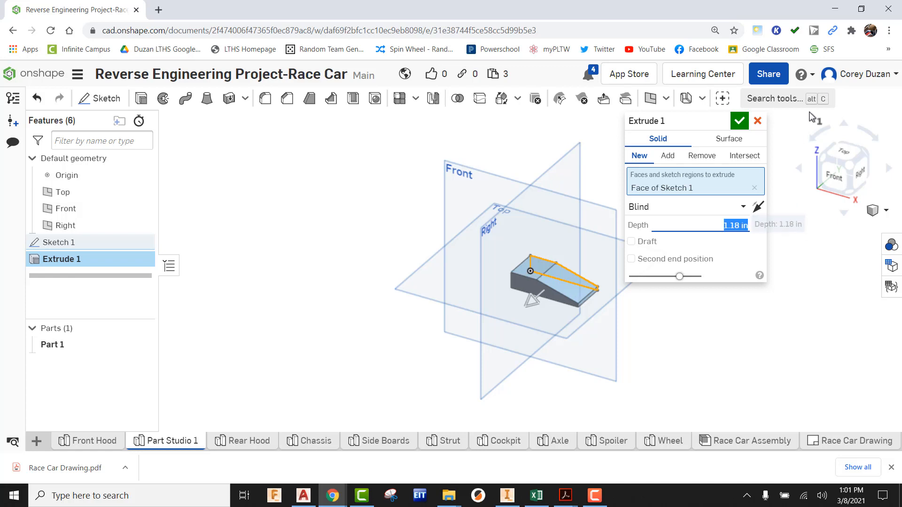
left_click(739, 121)
Step: Start a sketch on the block's flat upper face and project the outline of the adjoining sloped face into it
scroll(627, 311, "up", 3)
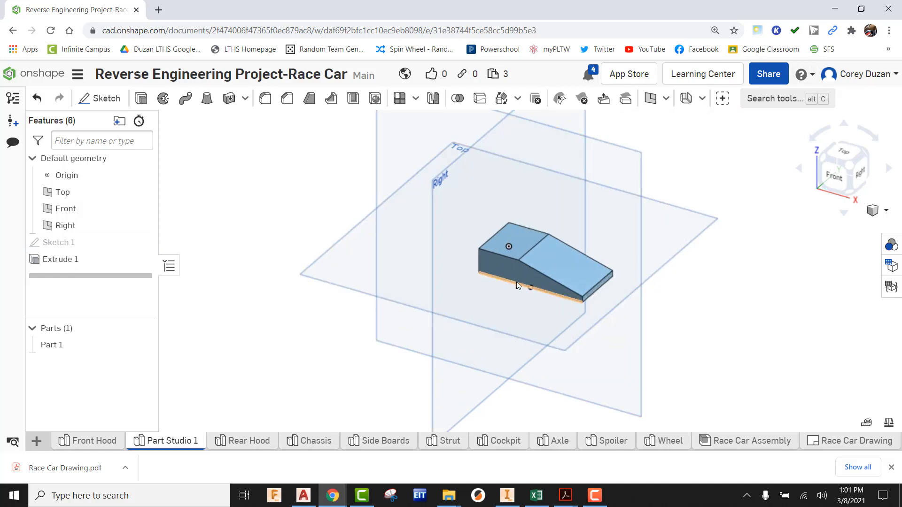
scroll(555, 285, "up", 4)
middle_click_drag(646, 306, 540, 309)
scroll(540, 308, "down", 1)
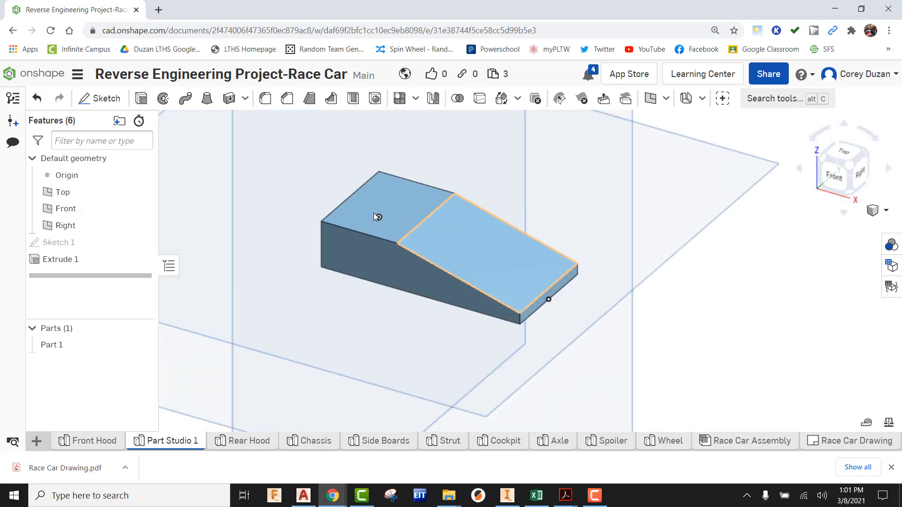
left_click(100, 98)
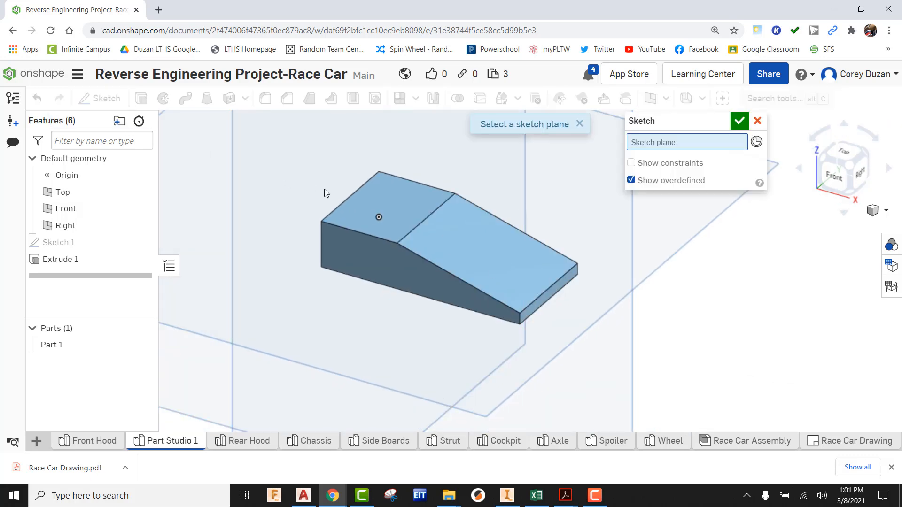
left_click(391, 203)
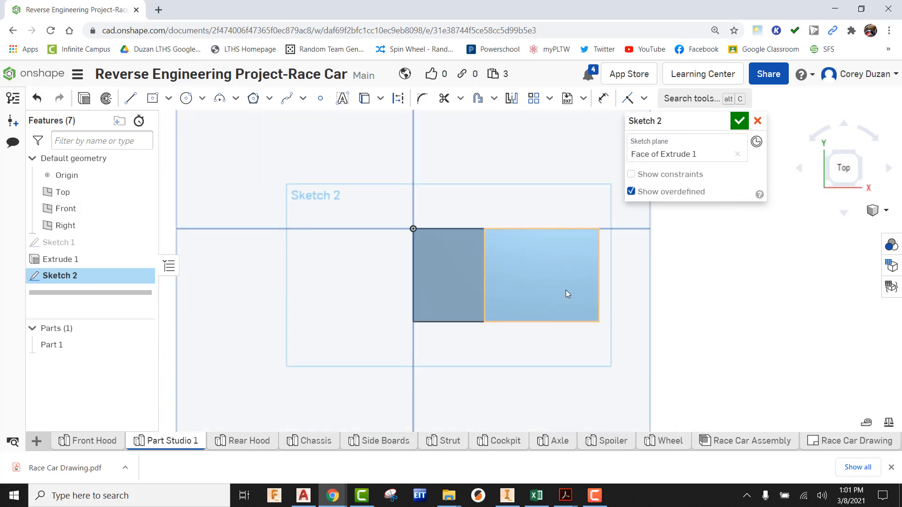
left_click(131, 98)
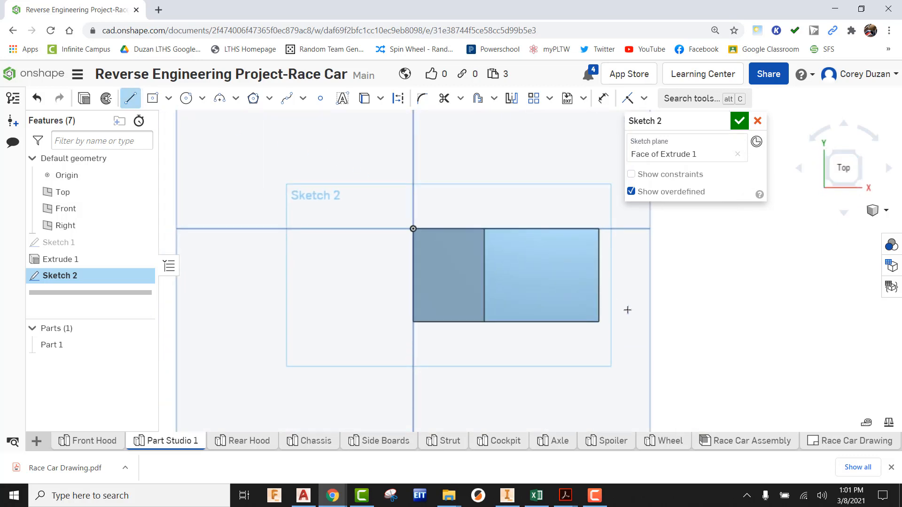
left_click(364, 98)
left_click(598, 273)
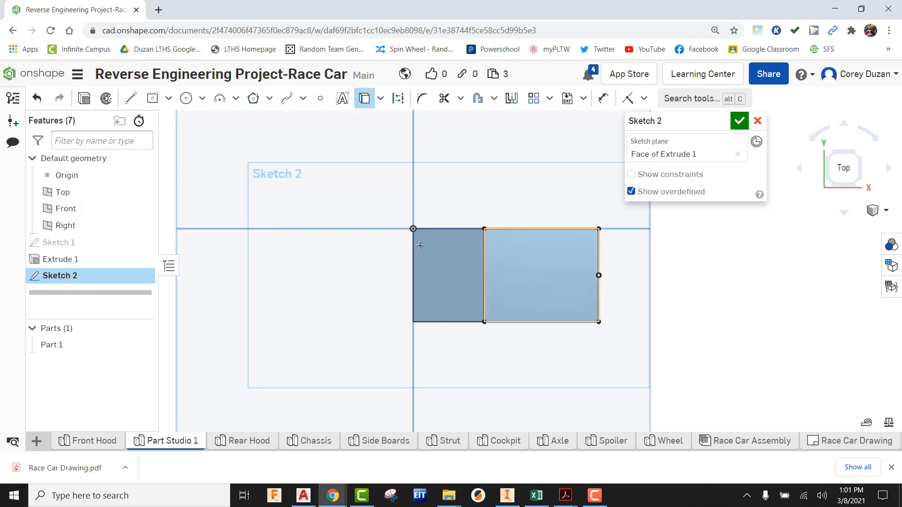
Step: Draw a triangle at the sloped face's lower nose corner in the top view, with a slanted side about 1.2 in long
left_click(128, 101)
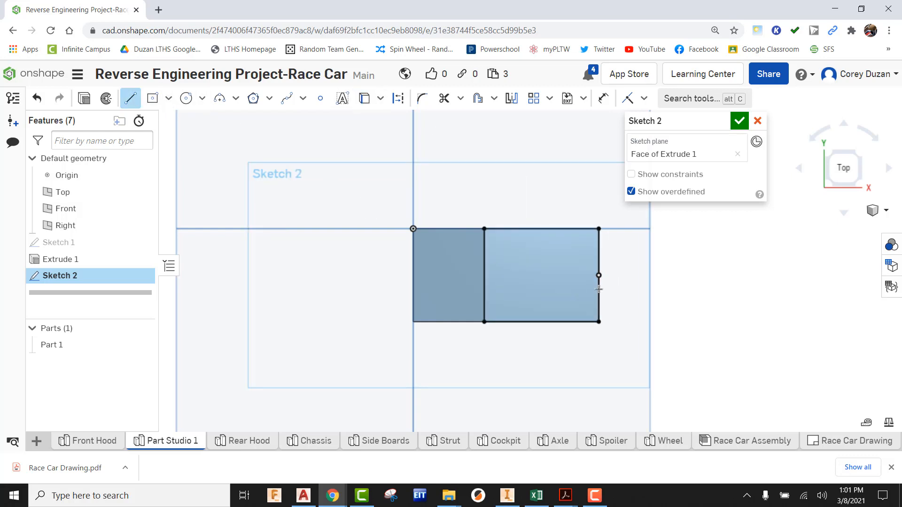
left_click(511, 322)
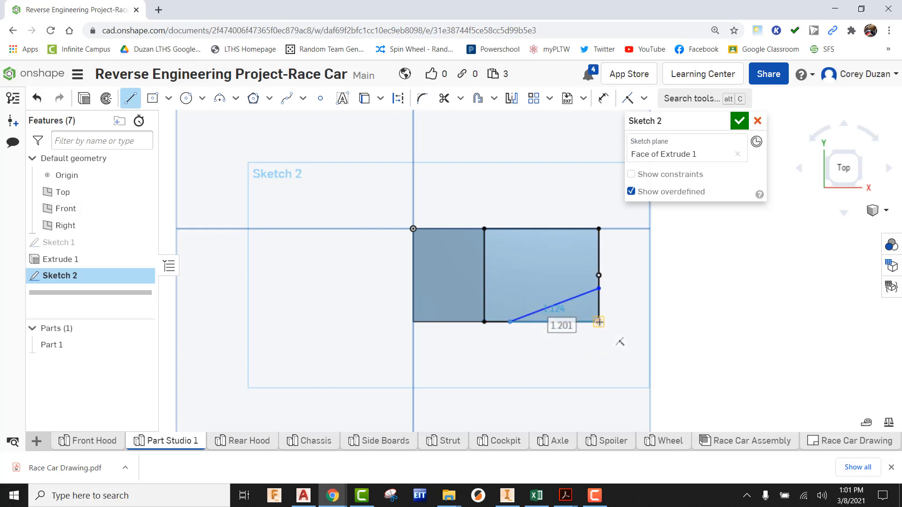
left_click(598, 289)
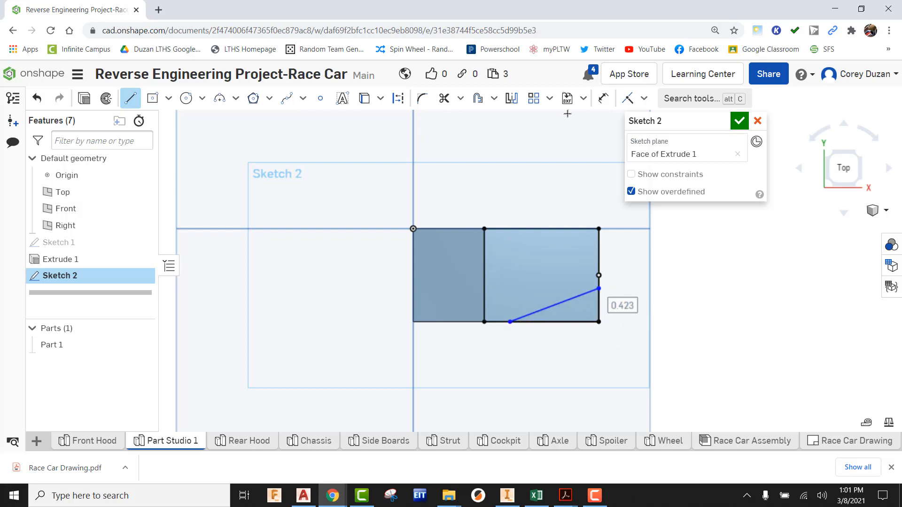
Step: Dimension the triangle's side along the nose edge to 0.35 in
left_click(603, 99)
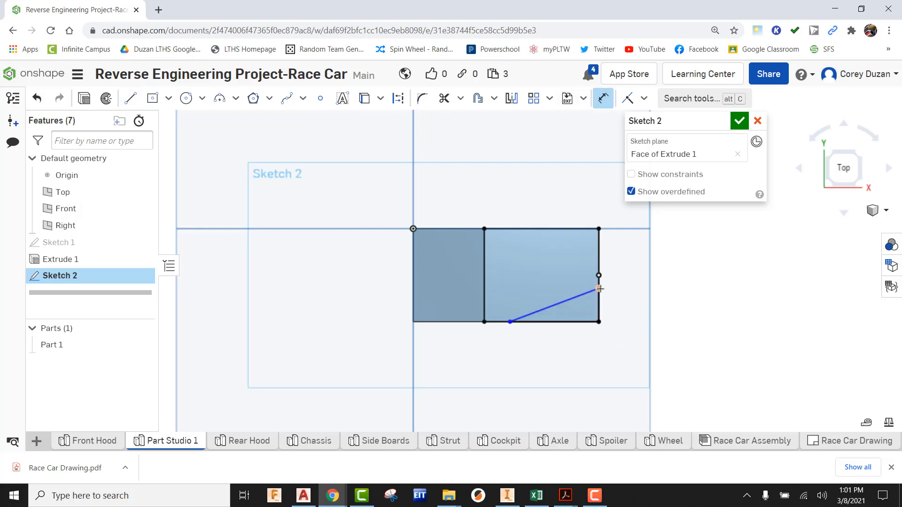
left_click(599, 322)
left_click(613, 312)
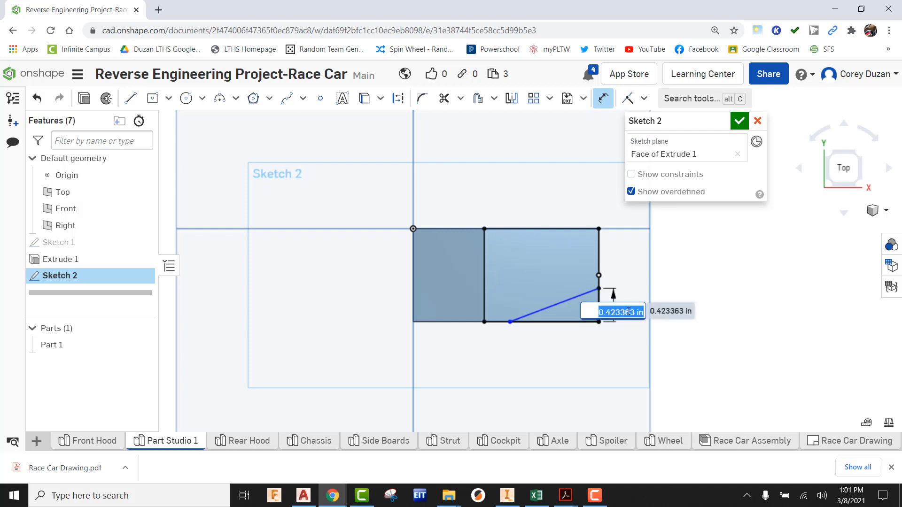
type(".25")
key("Return")
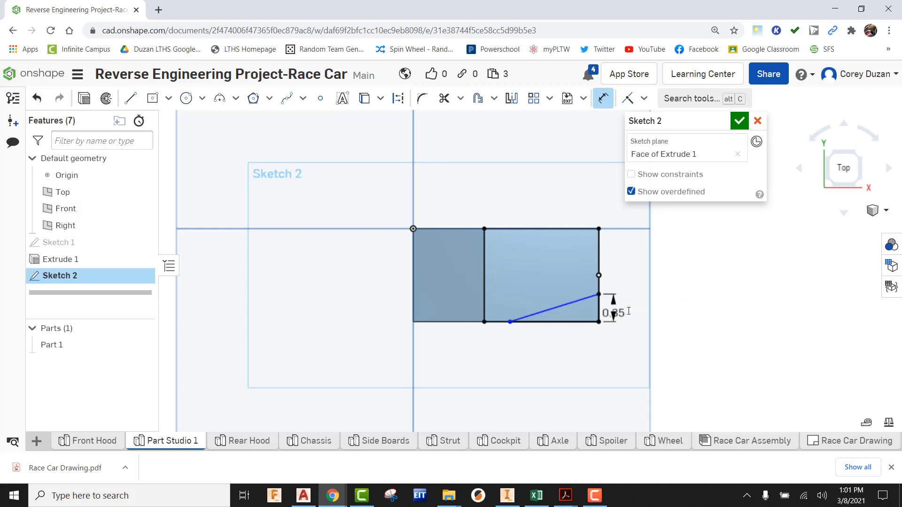
scroll(615, 362, "up", 3)
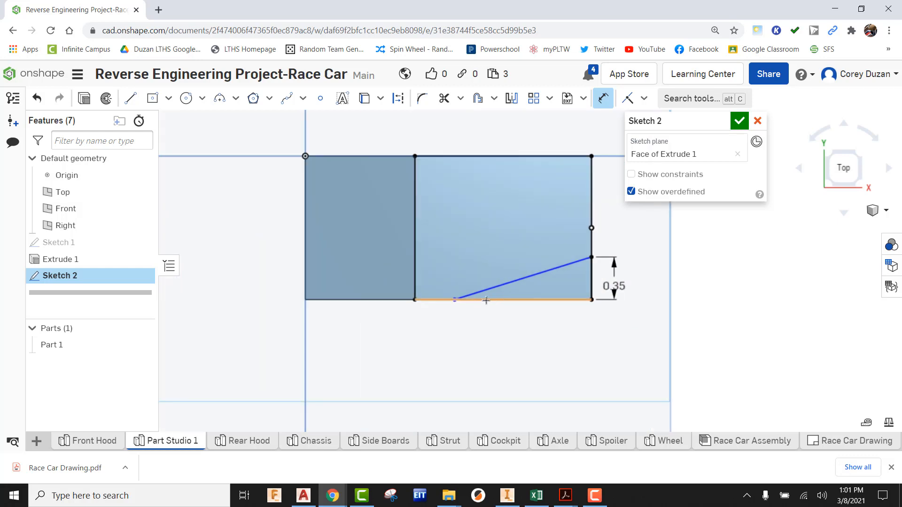
Step: Dimension the triangle's side along the lower edge of the sloped face to 2.35-.9 in
left_click(459, 300)
left_click(493, 332)
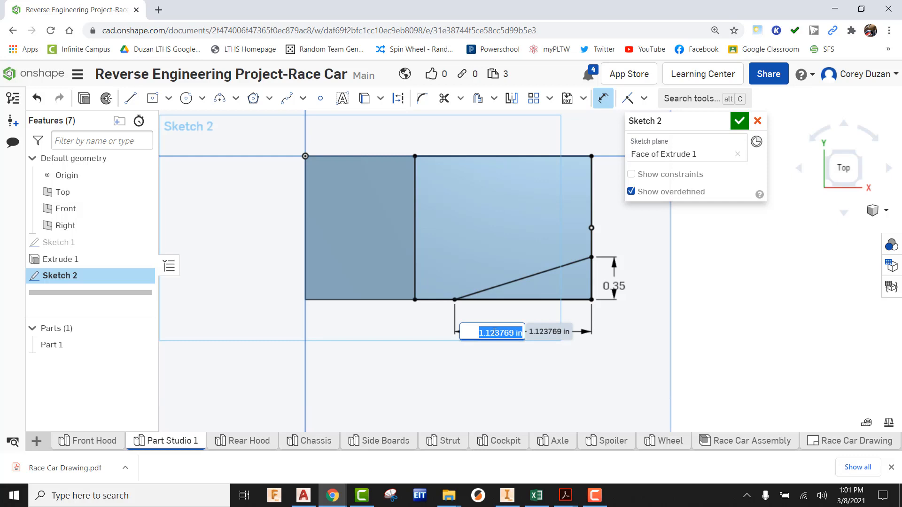
type("2")
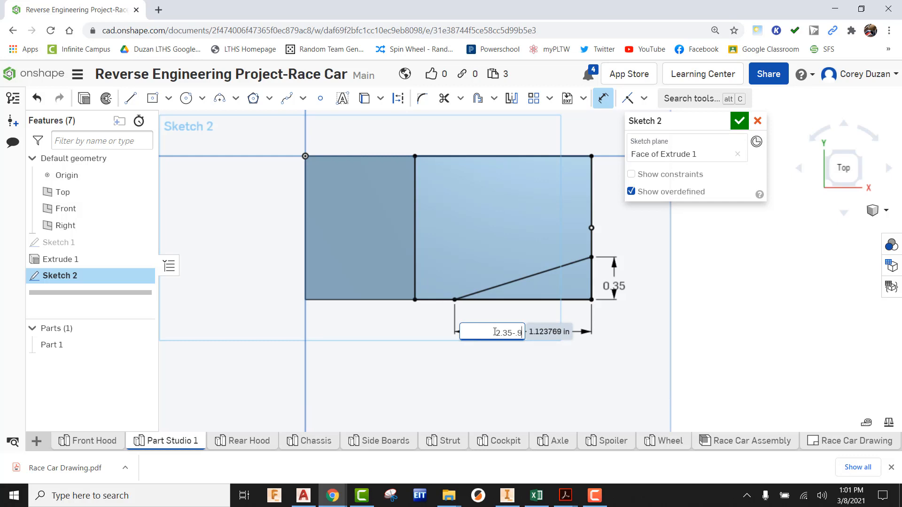
type(".35-.9")
key("Return")
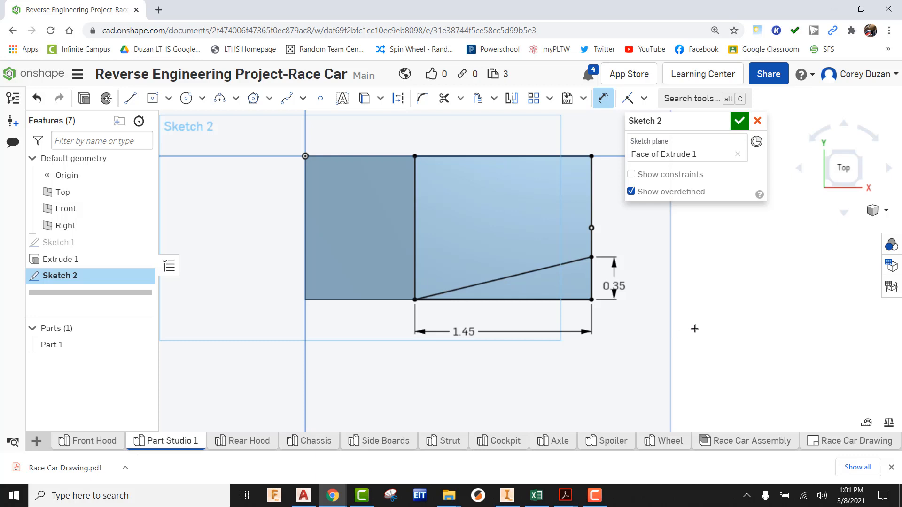
Step: Draw a second triangle at the sloped face's upper nose corner, about 1.28 in long and 0.28 in wide
left_click(130, 98)
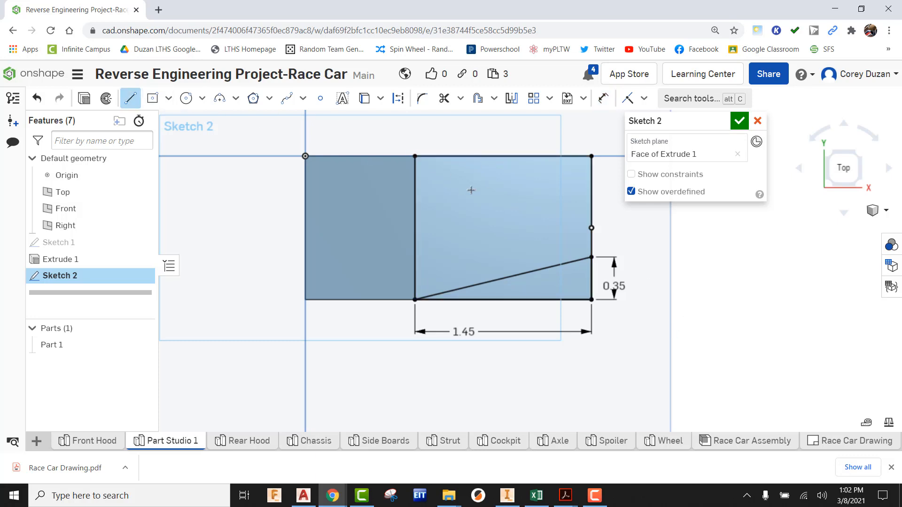
left_click(436, 156)
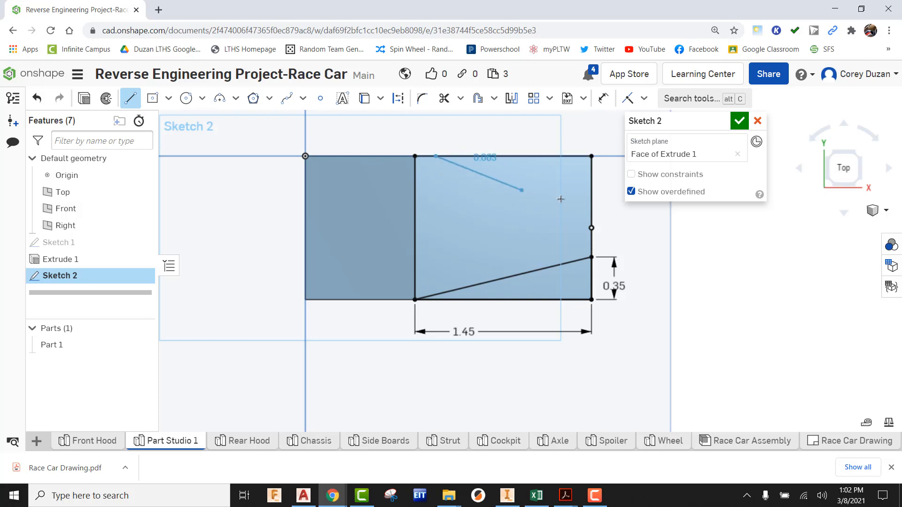
left_click(592, 189)
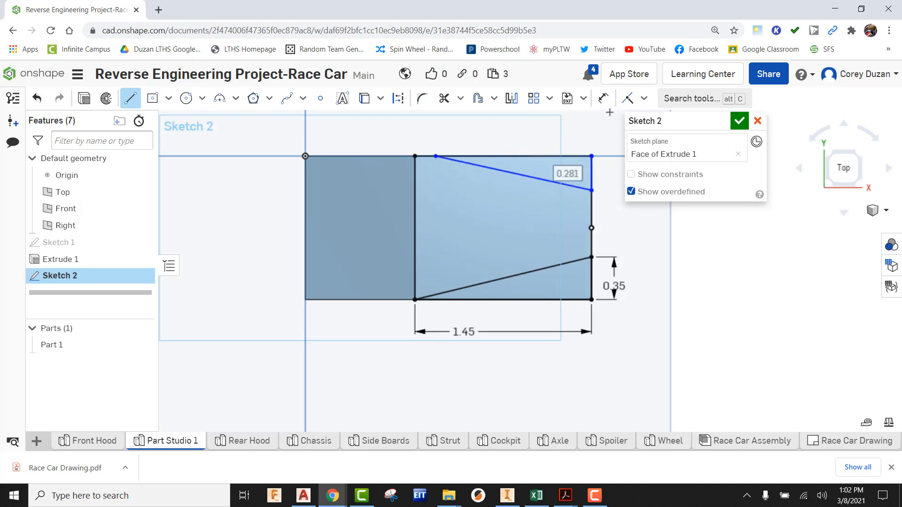
left_click(592, 156)
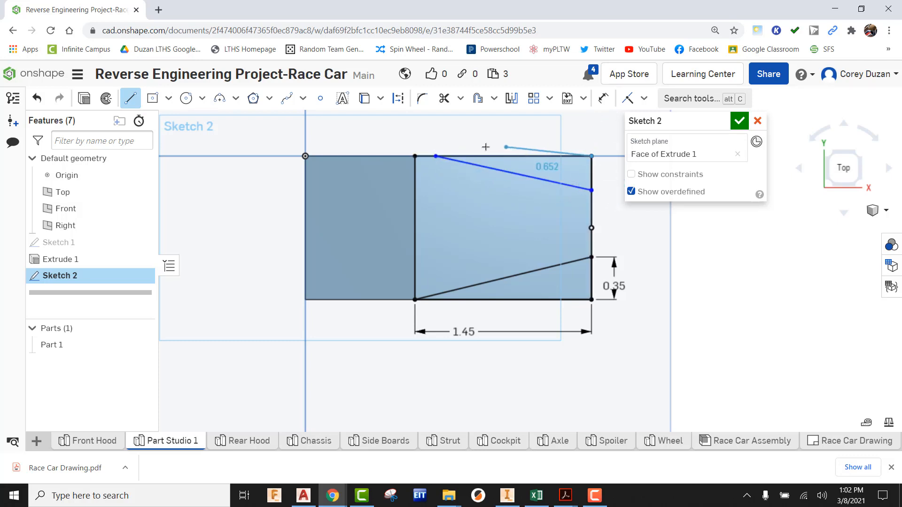
left_click(436, 156)
Step: Dimension the second triangle's side along the upper edge to 1.45 in
middle_click_drag(552, 133, 509, 165)
left_click(604, 99)
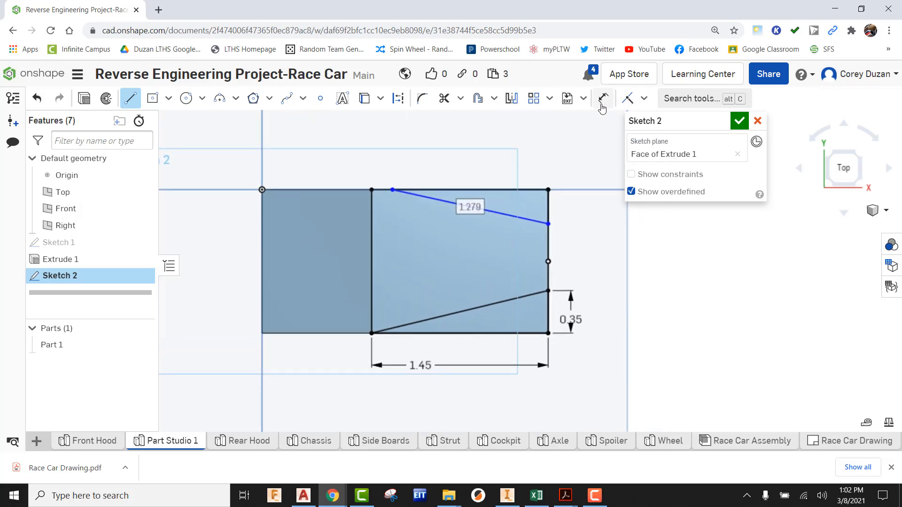
left_click(489, 191)
left_click(466, 161)
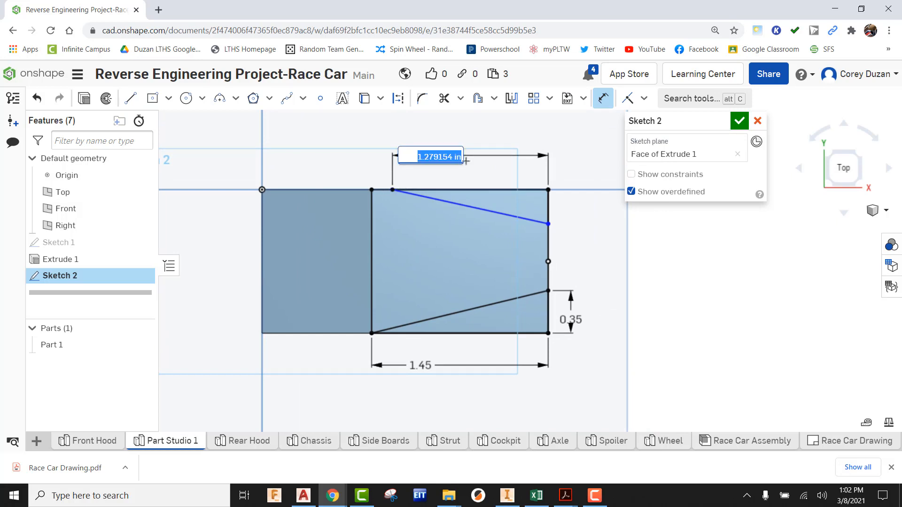
type("1.45")
key("Return")
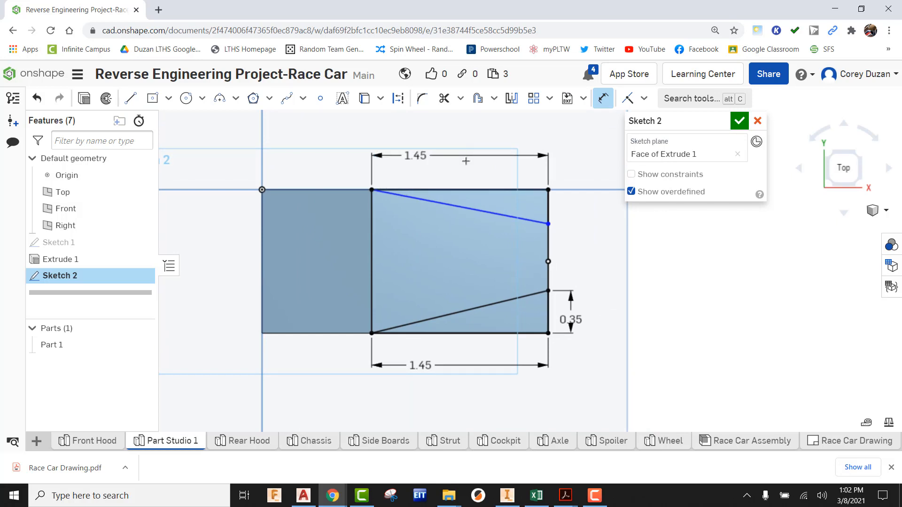
Step: Dimension the second triangle's side along the nose edge to 0.35 in and finish the sketch
left_click(548, 190)
left_click(548, 224)
left_click(564, 208)
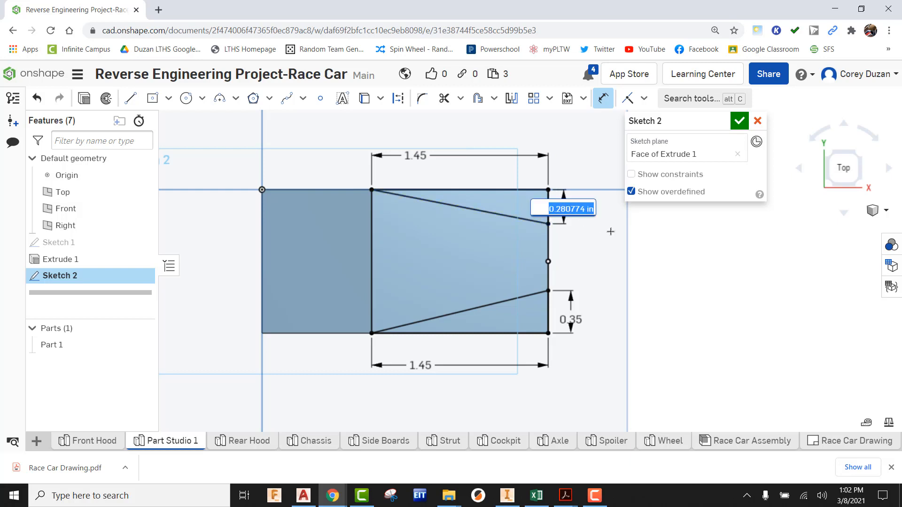
type("0.35")
key("Return")
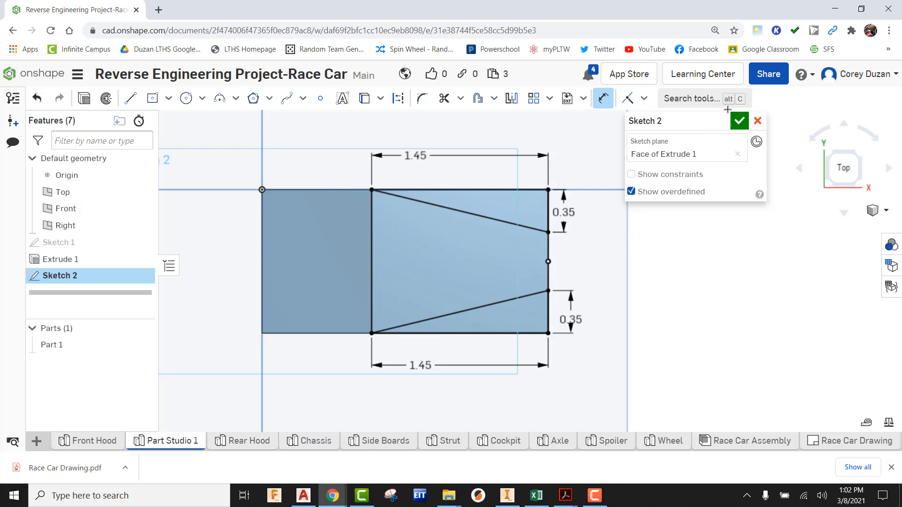
left_click(739, 120)
Step: Extrude both triangle regions as a Remove cut Through all to taper the sides of the nose
left_click(858, 154)
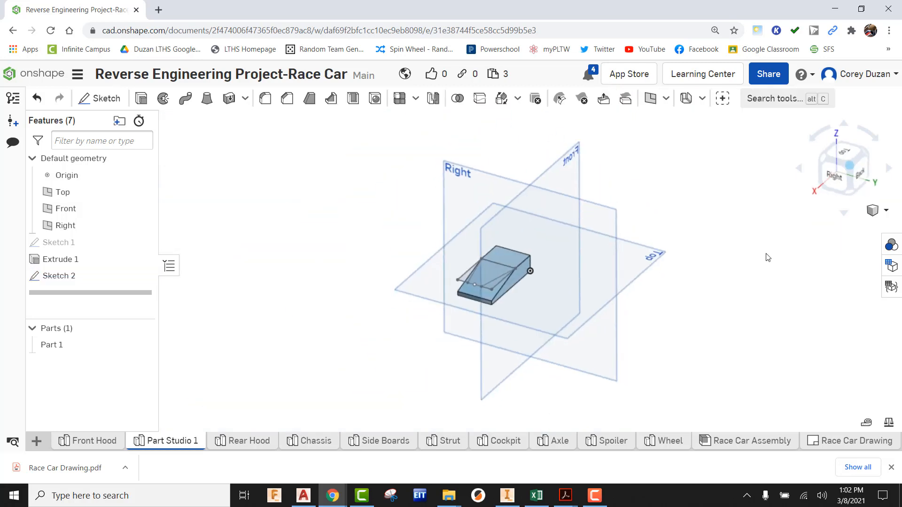
left_click(141, 98)
scroll(478, 297, "up", 2)
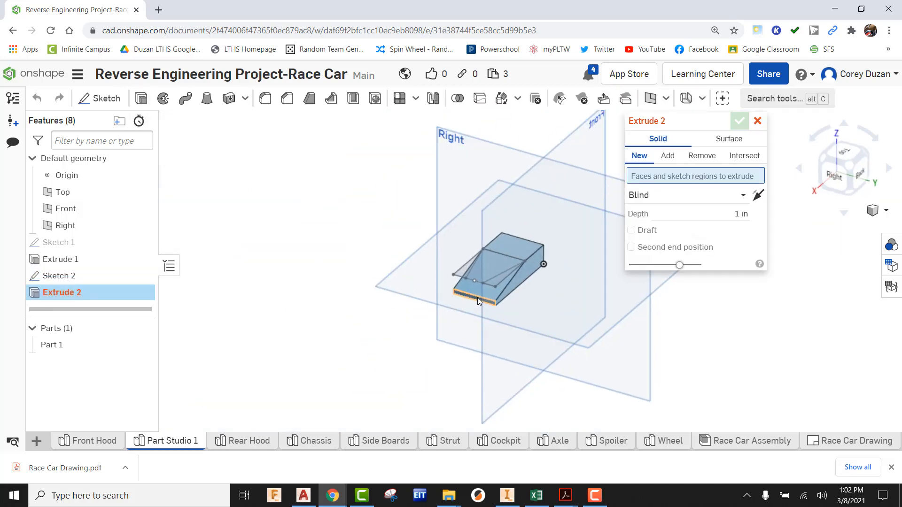
scroll(478, 298, "up", 2)
left_click(450, 245)
left_click(517, 262)
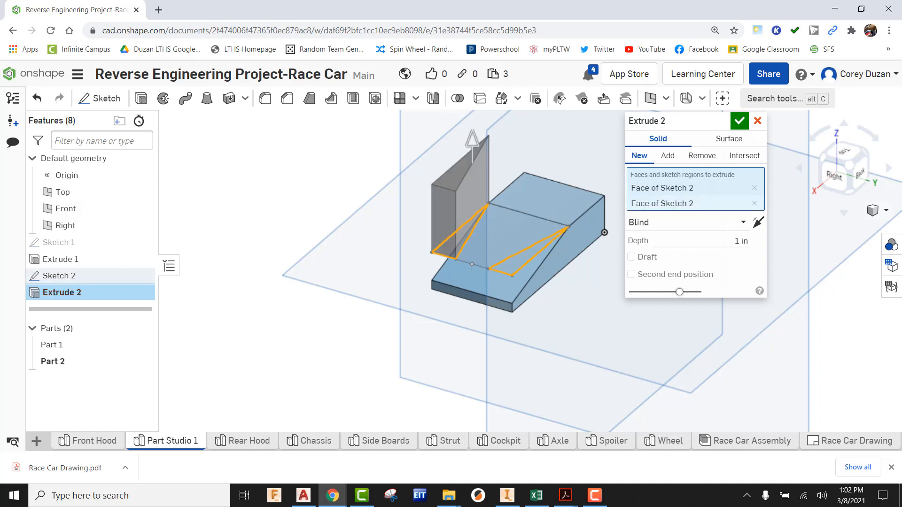
left_click(702, 156)
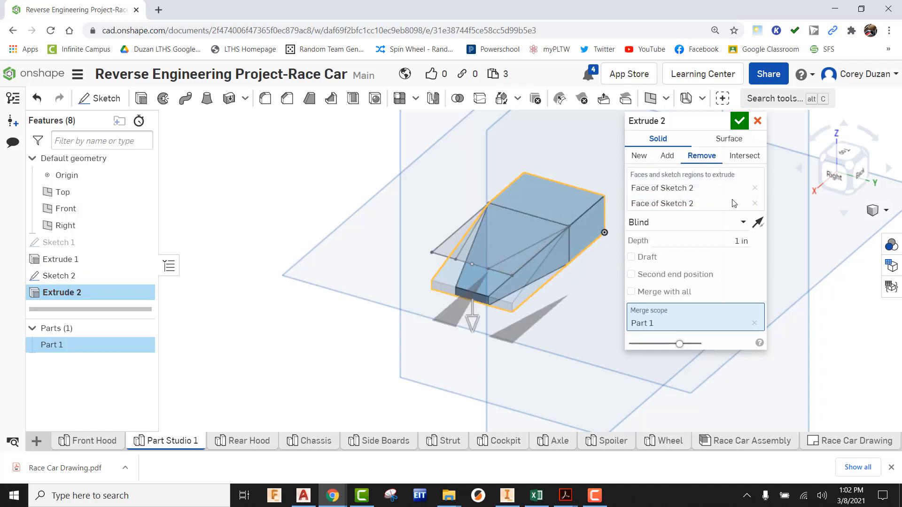
left_click(745, 227)
left_click(649, 341)
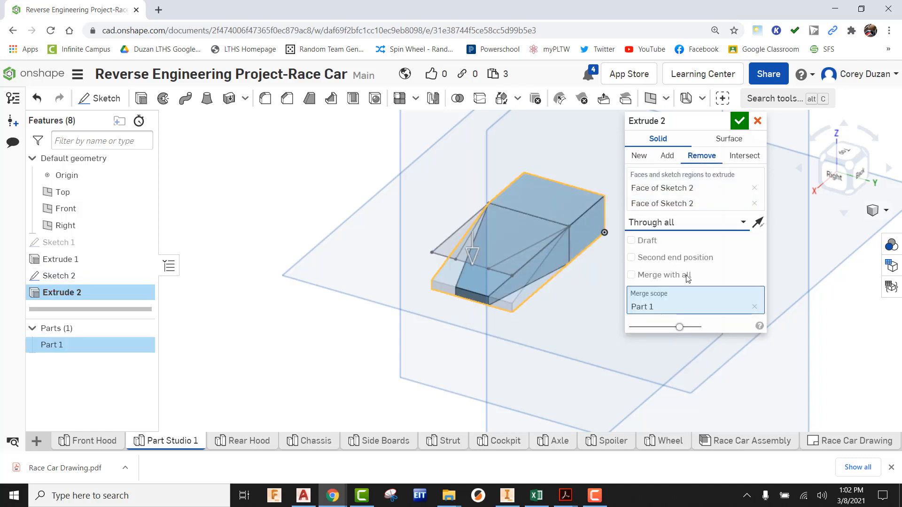
left_click(740, 122)
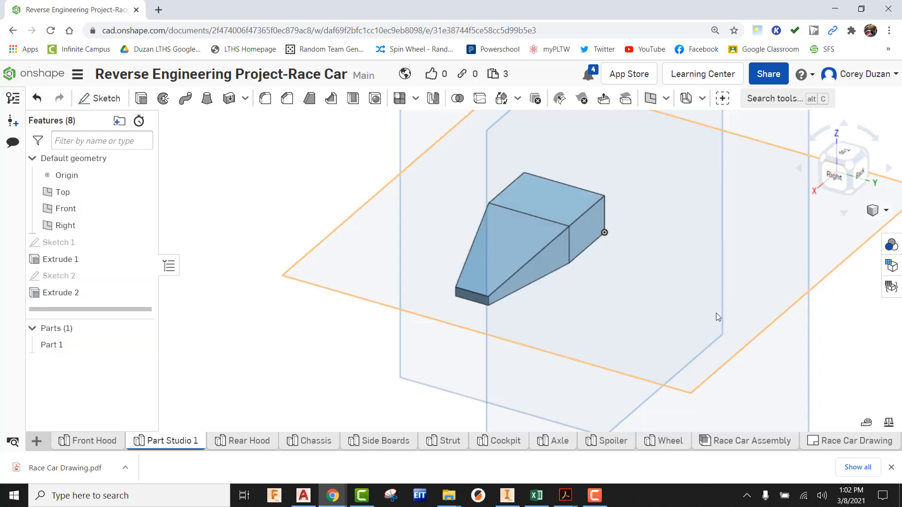
Step: Start a sketch on the block's flat side face facing front and view it straight on
right_click_drag(696, 289, 732, 278)
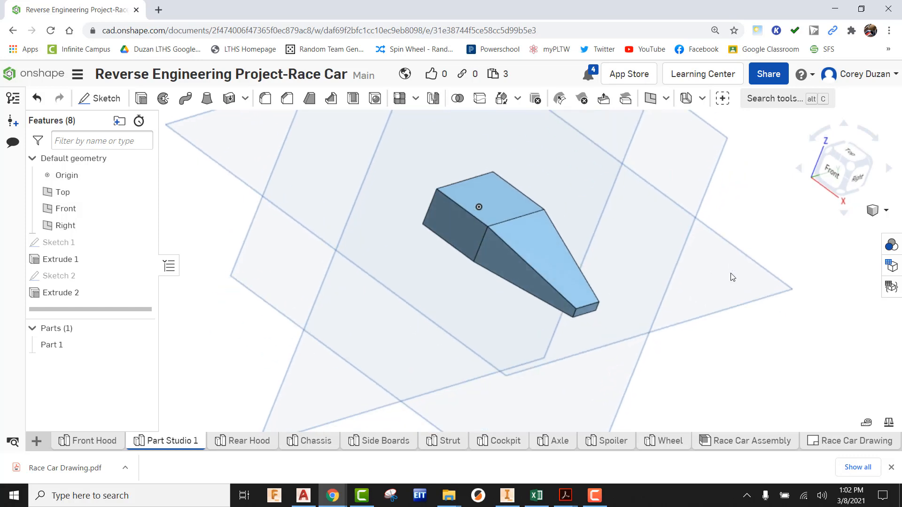
left_click(101, 99)
left_click(472, 232)
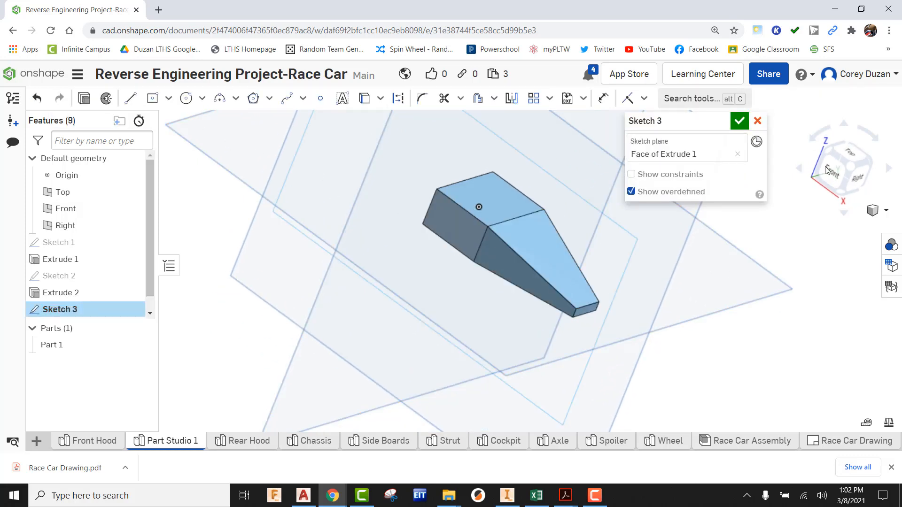
key("n")
scroll(439, 262, "up", 3)
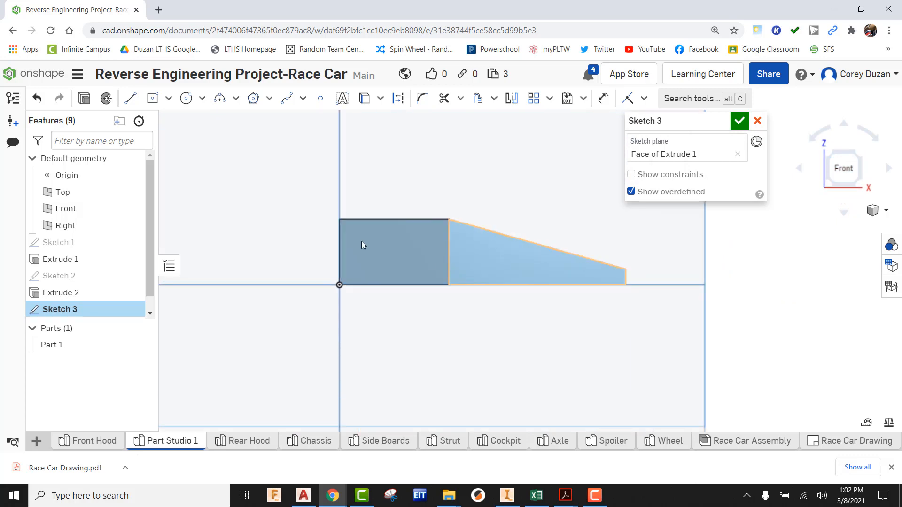
Step: Draw a corner rectangle about 0.17 in wide and 0.24 in high, standing on the block's bottom edge
left_click(168, 98)
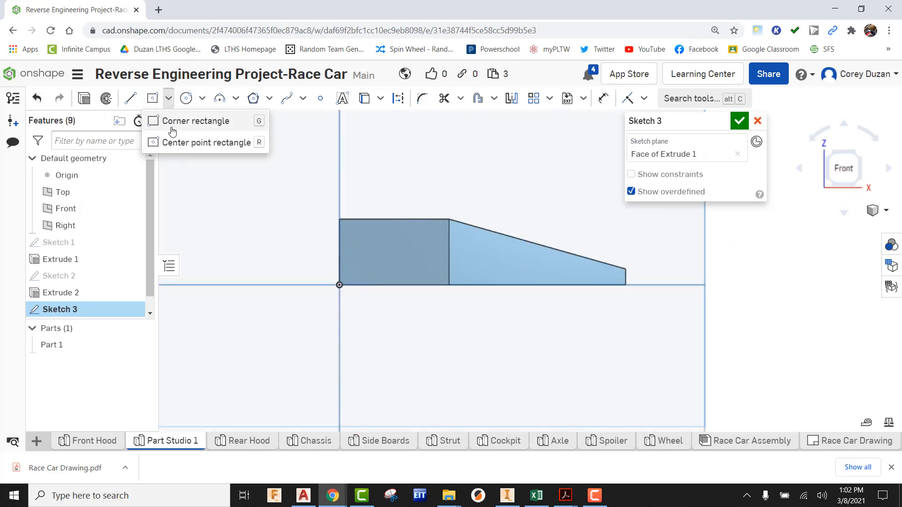
left_click(172, 123)
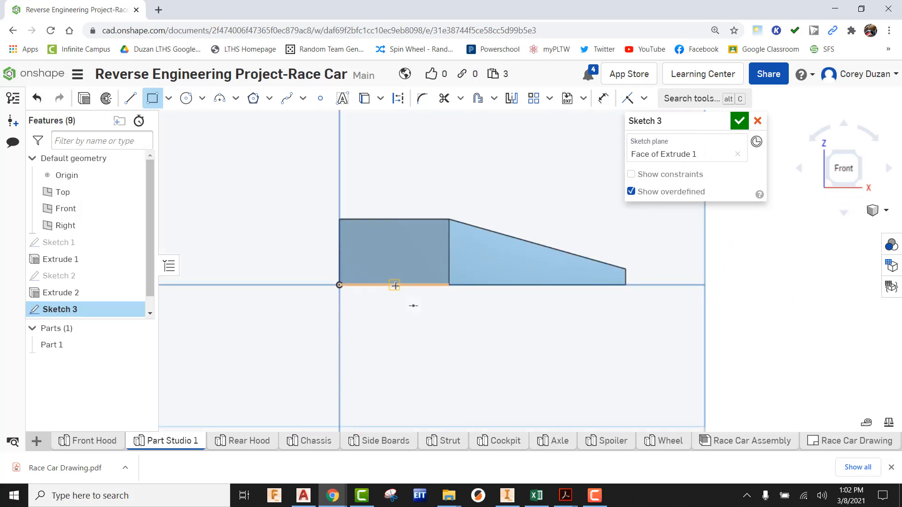
scroll(395, 285, "up", 4)
left_click(424, 284)
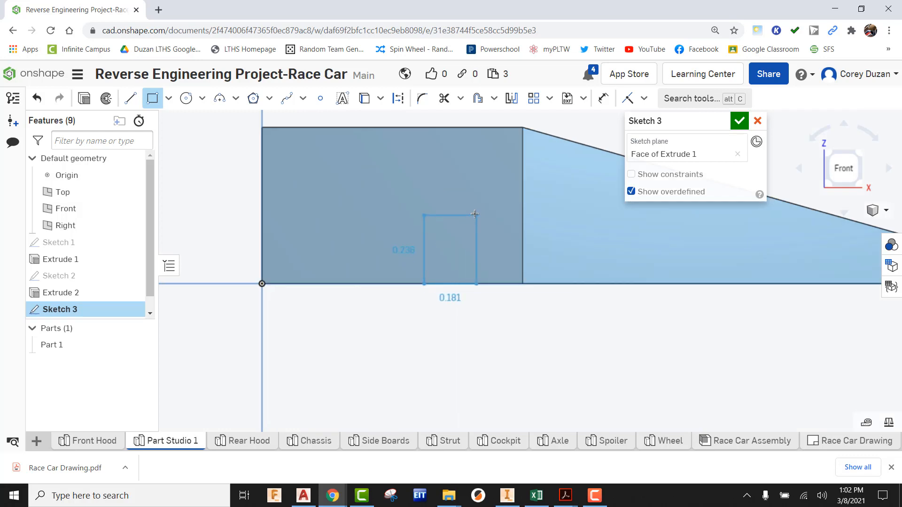
left_click(474, 213)
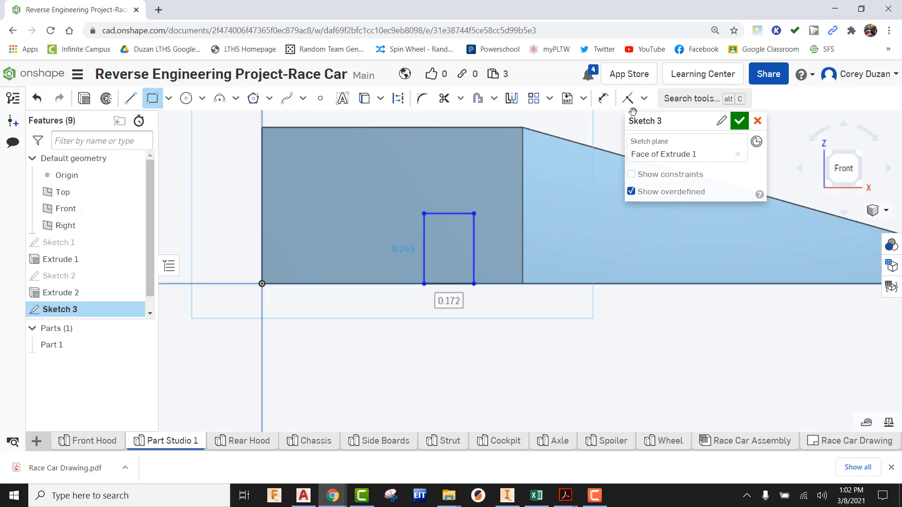
Step: Dimension the rectangle's vertical side nearest the origin to 1.110 in from the origin
left_click(603, 99)
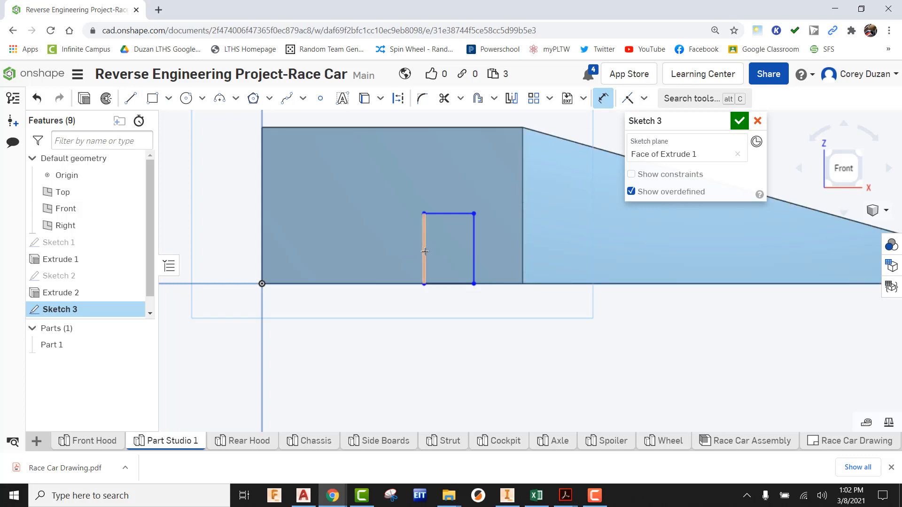
left_click(425, 252)
left_click(262, 283)
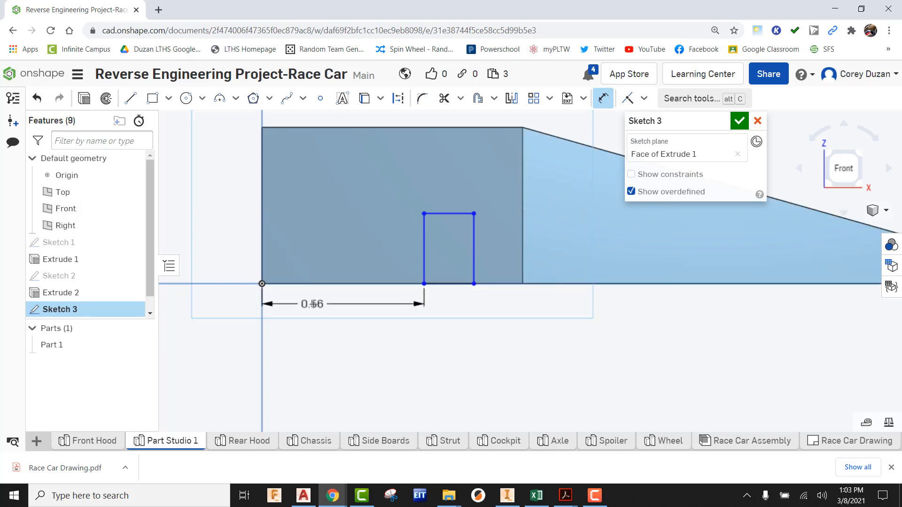
left_click(314, 306)
type("1")
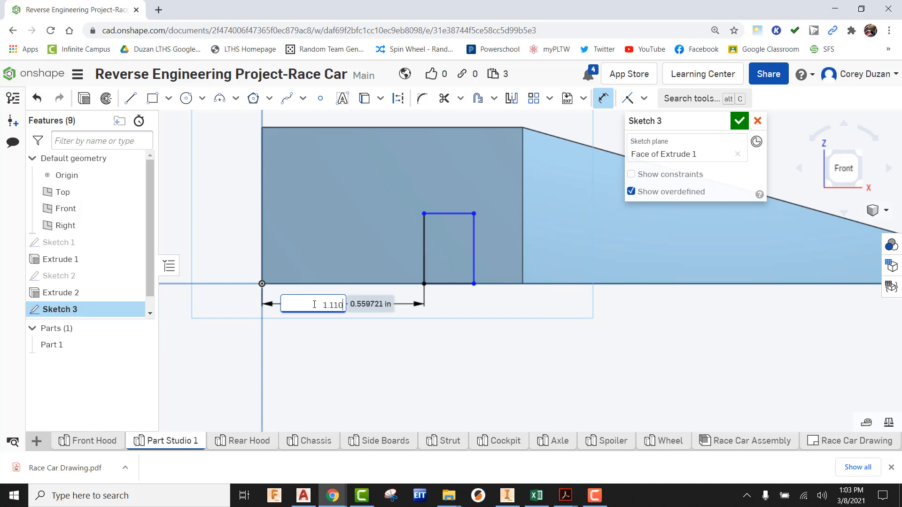
type(".110")
key("Return")
Step: Move the rectangle's free upper corner to the nose side of the dimensioned edge, making it about 0.18 by 0.24 in
middle_click_drag(427, 271, 323, 295)
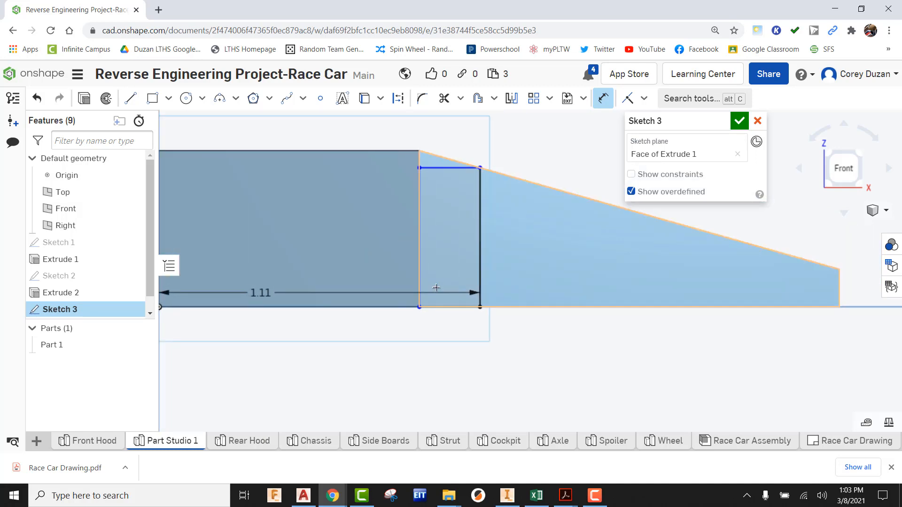
key("Escape")
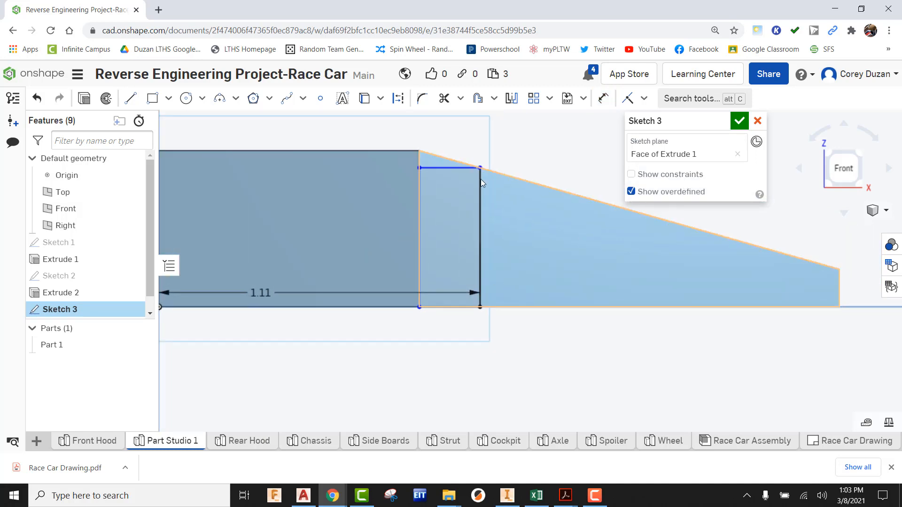
mouse_move(421, 168)
left_mouse_down()
mouse_move(543, 182)
mouse_move(539, 247)
left_mouse_up()
middle_click_drag(548, 247, 551, 211)
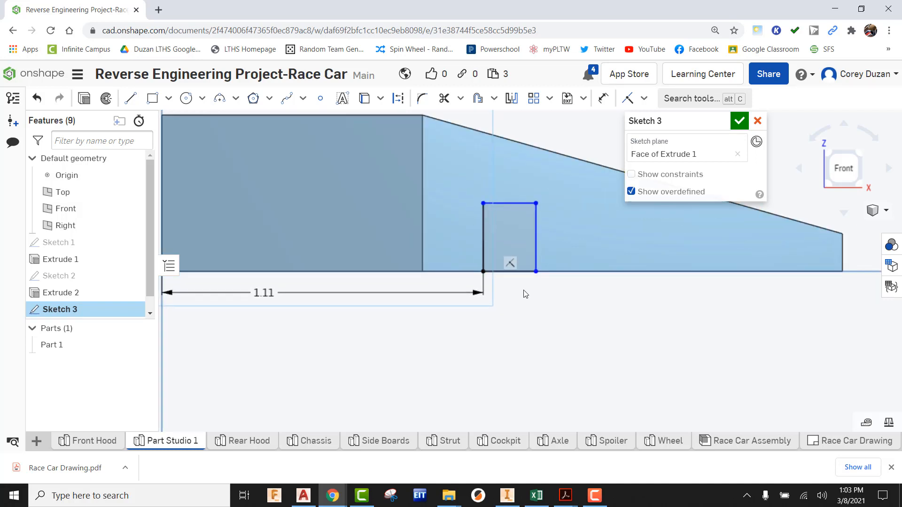
Step: Dimension the rectangle's vertical side nearest the nose to 1.31 in from the origin
scroll(569, 256, "down", 2)
key("d")
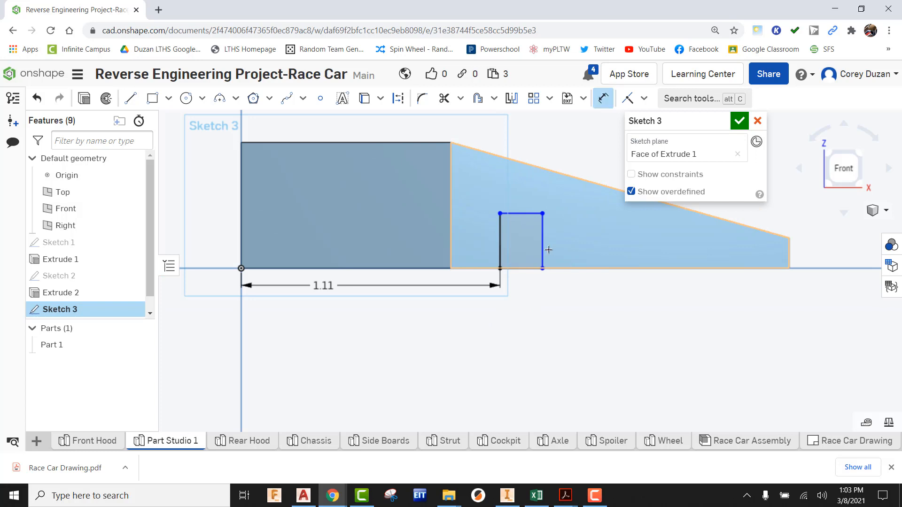
left_click(543, 250)
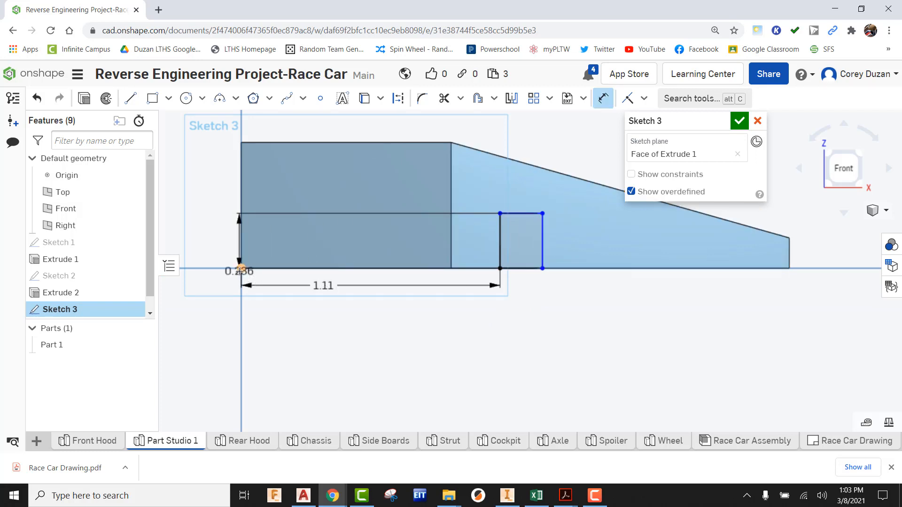
left_click(241, 269)
left_click(370, 330)
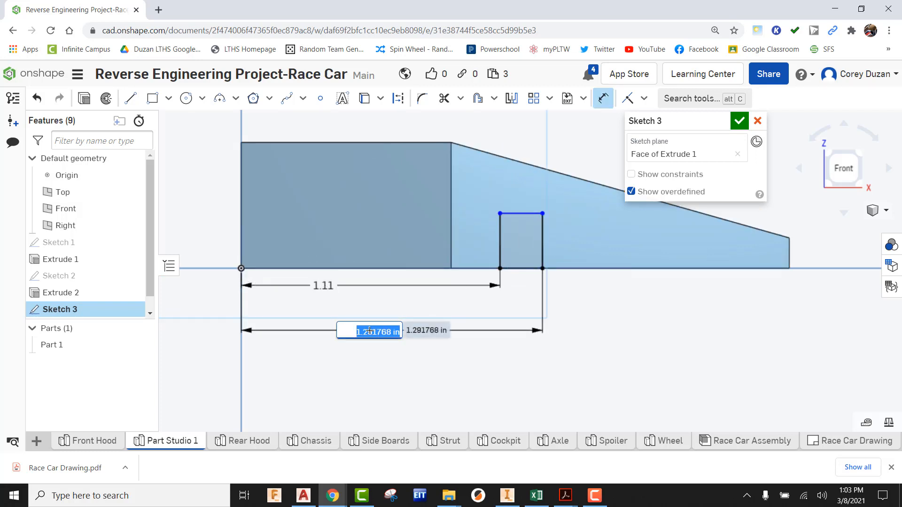
type("1.31")
key("Return")
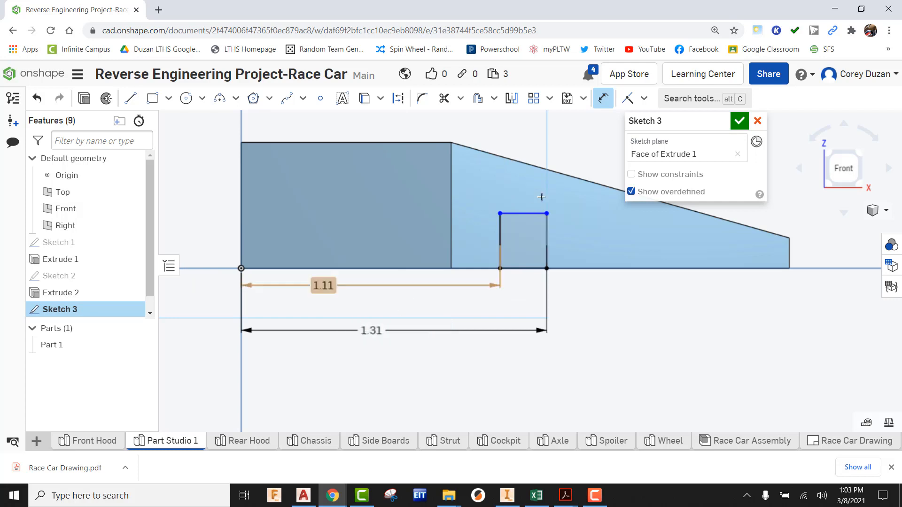
Step: Dimension the rectangle's height to 0.25 in and finish the sketch
left_click(547, 231)
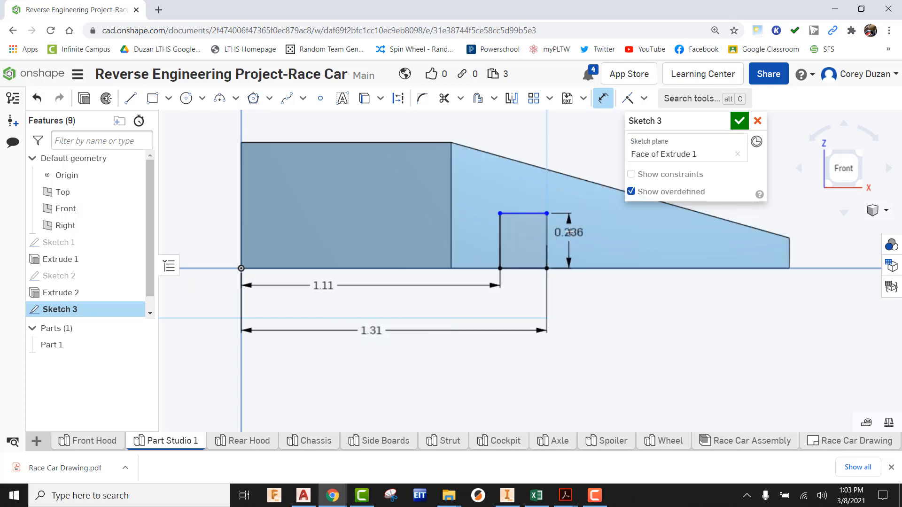
left_click(570, 232)
type(".25")
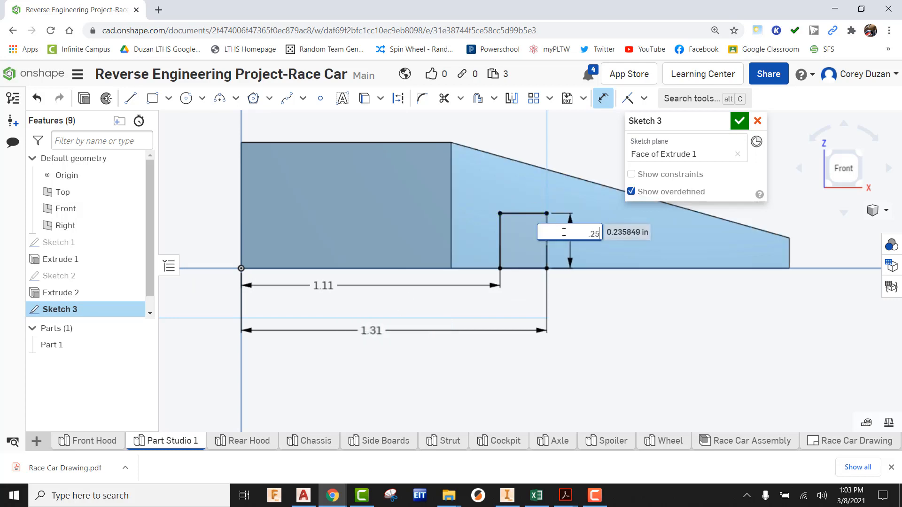
key("Return")
left_click(740, 122)
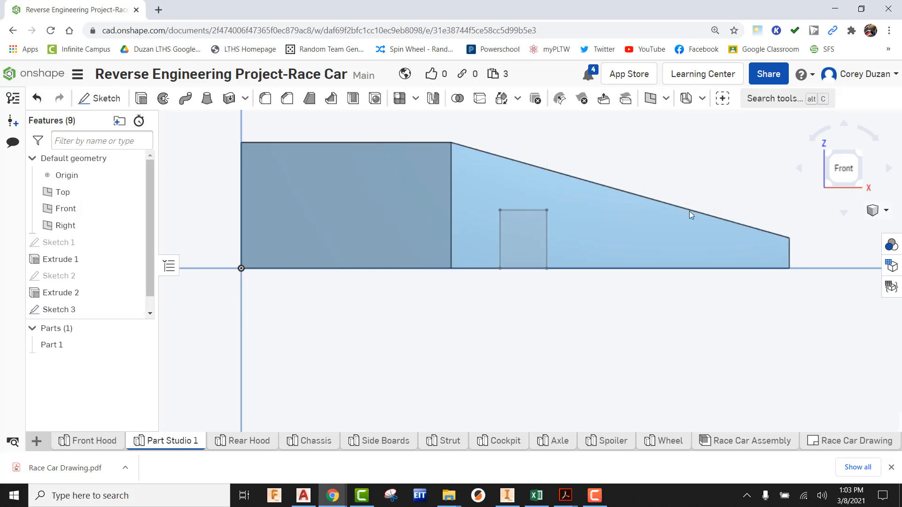
Step: Extrude the rectangle as a Remove cut with end type Through all, notching the underside of the tapered block
left_click(860, 153)
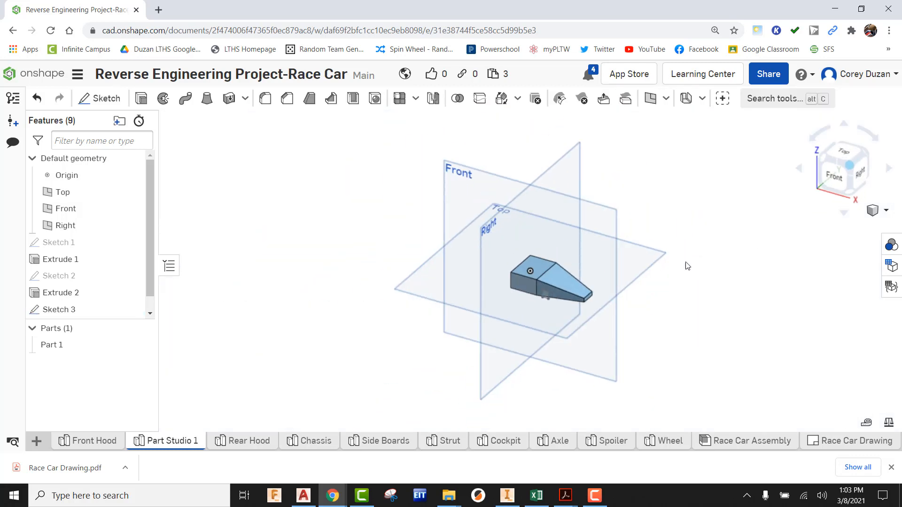
left_click(141, 98)
scroll(549, 294, "up", 5)
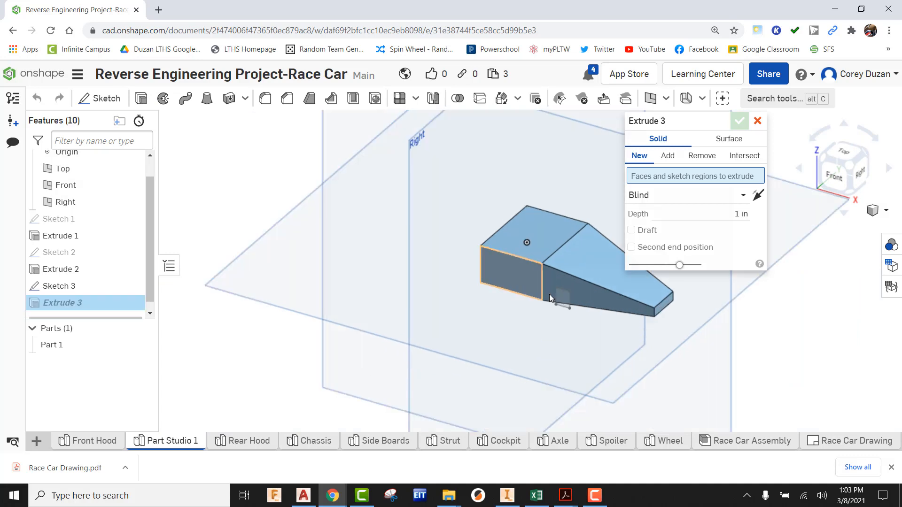
left_click(576, 301)
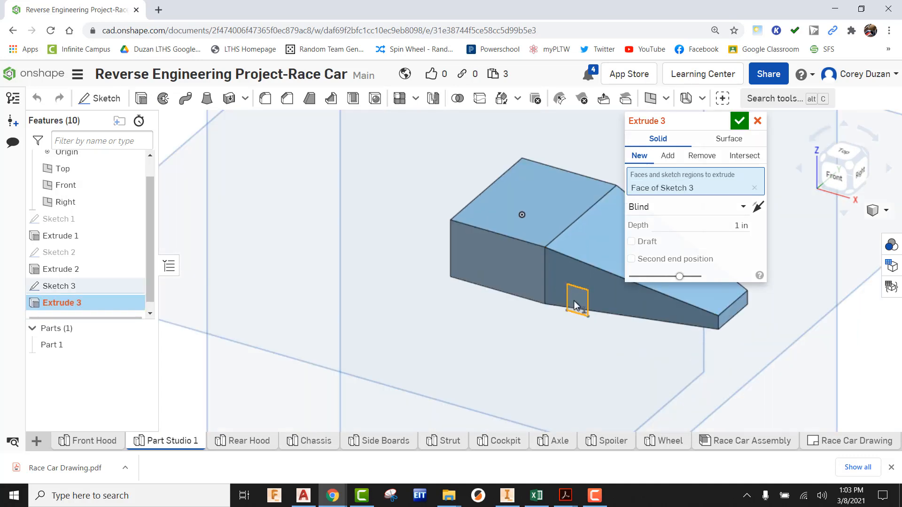
left_click(702, 155)
left_click(743, 207)
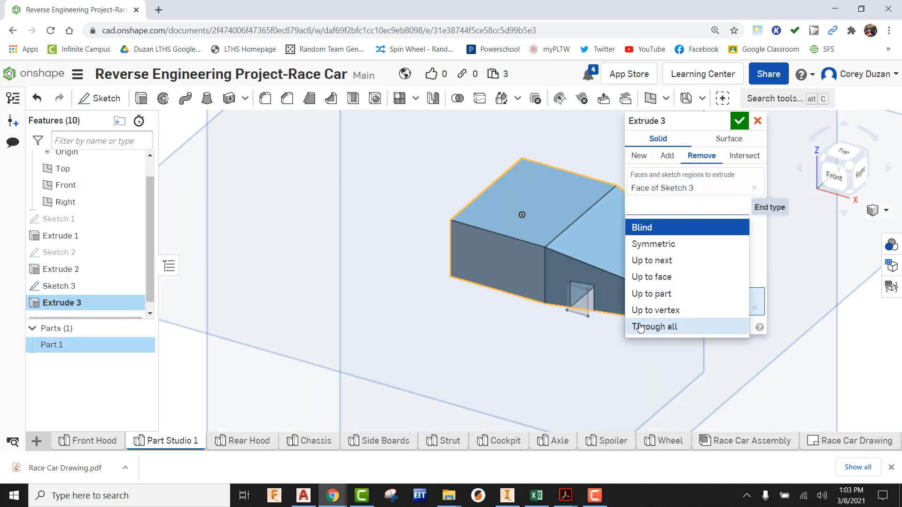
left_click(638, 325)
middle_click_drag(418, 297, 233, 284)
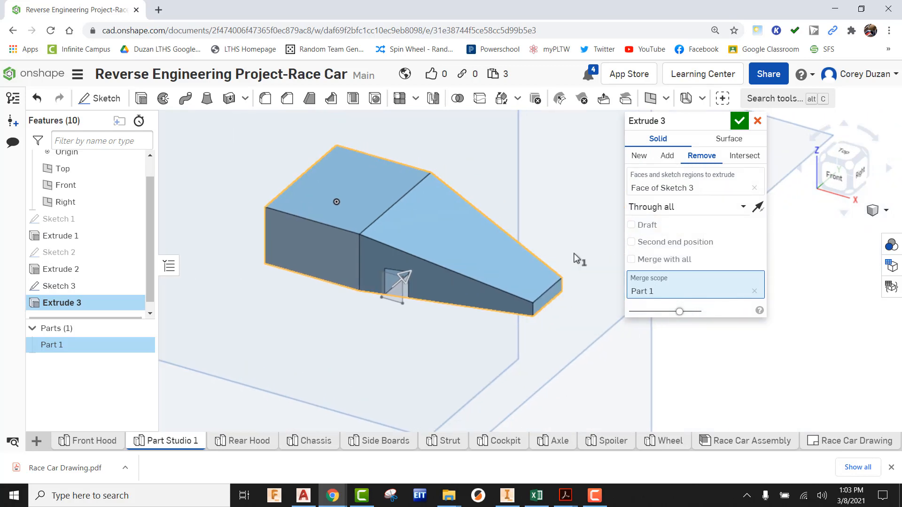
left_click(740, 122)
scroll(547, 264, "down", 4)
right_click_drag(616, 278, 606, 258)
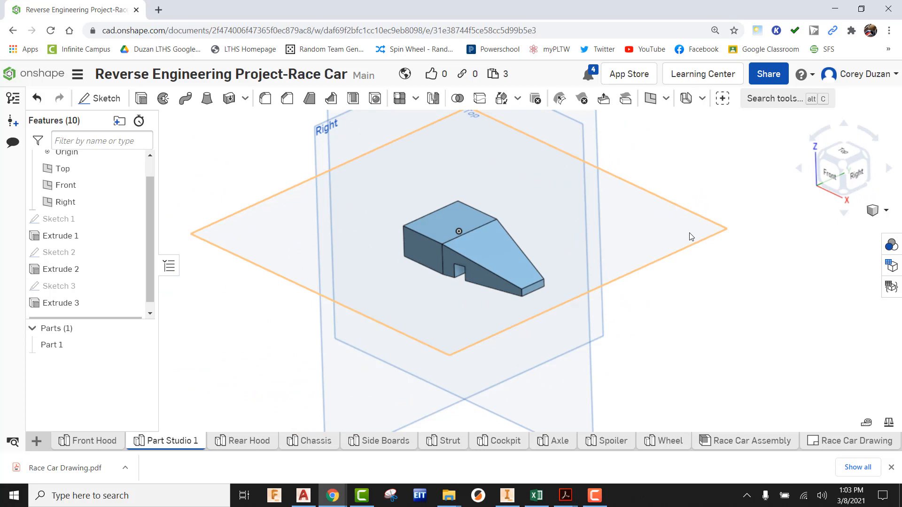